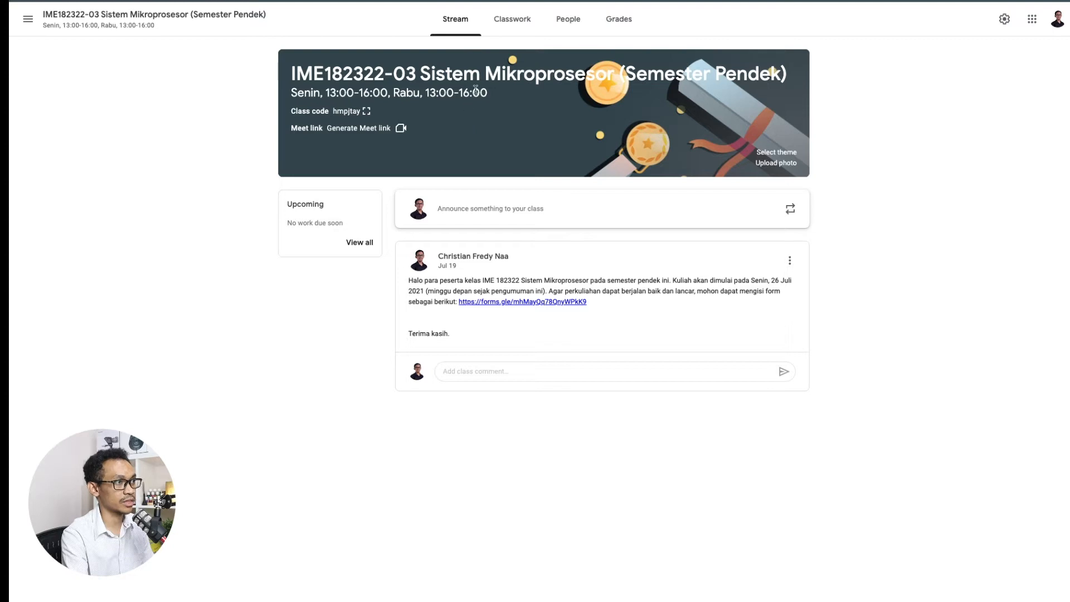
# Switch from Google Classroom to Edpuzzle and browse the school and trending videos, checking the number of questions in the LaTeX tutorials.
pyautogui.click(577, 28)
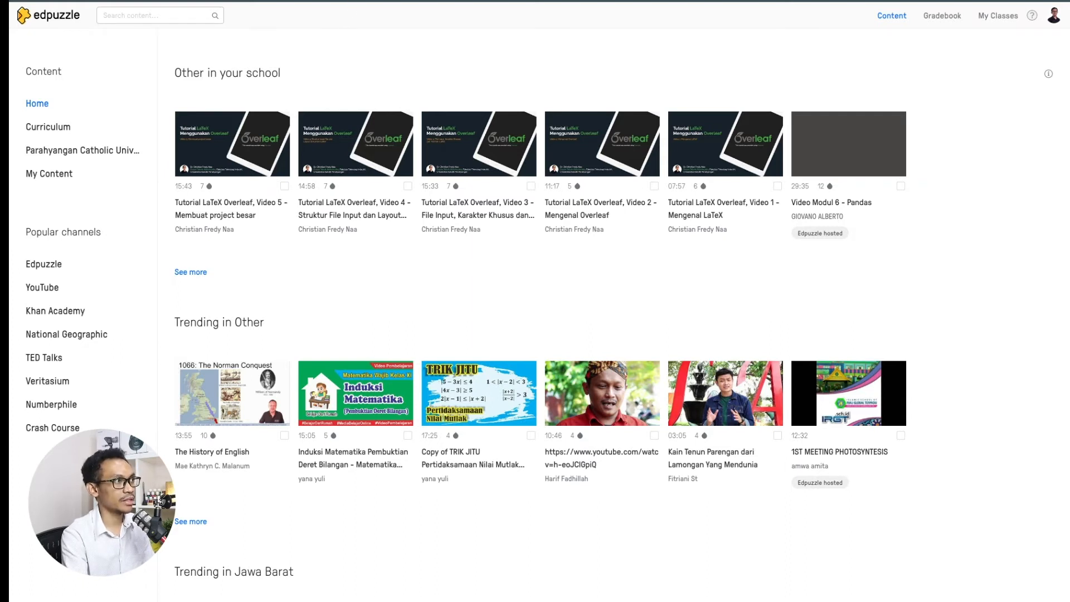
pyautogui.click(431, 0)
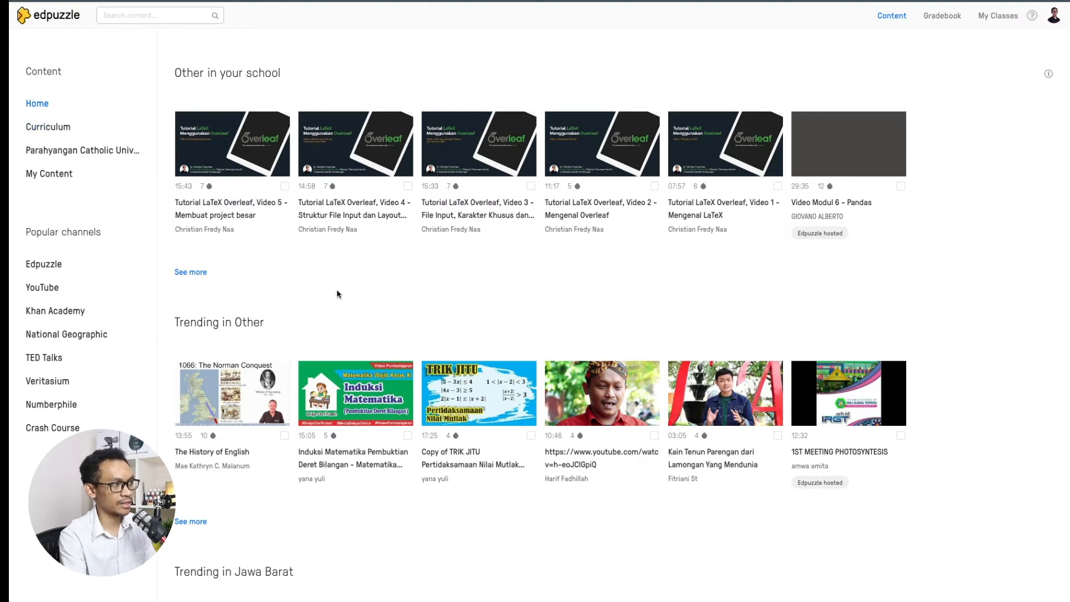
pyautogui.scroll(-1, 349, 301)
pyautogui.scroll(-3, 349, 302)
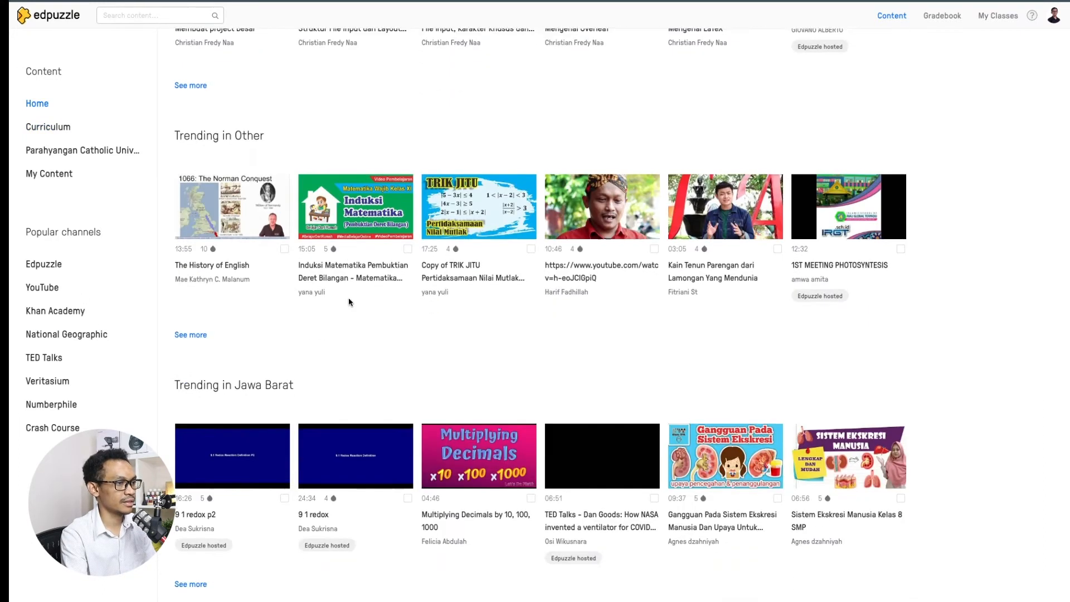
pyautogui.scroll(-3, 349, 302)
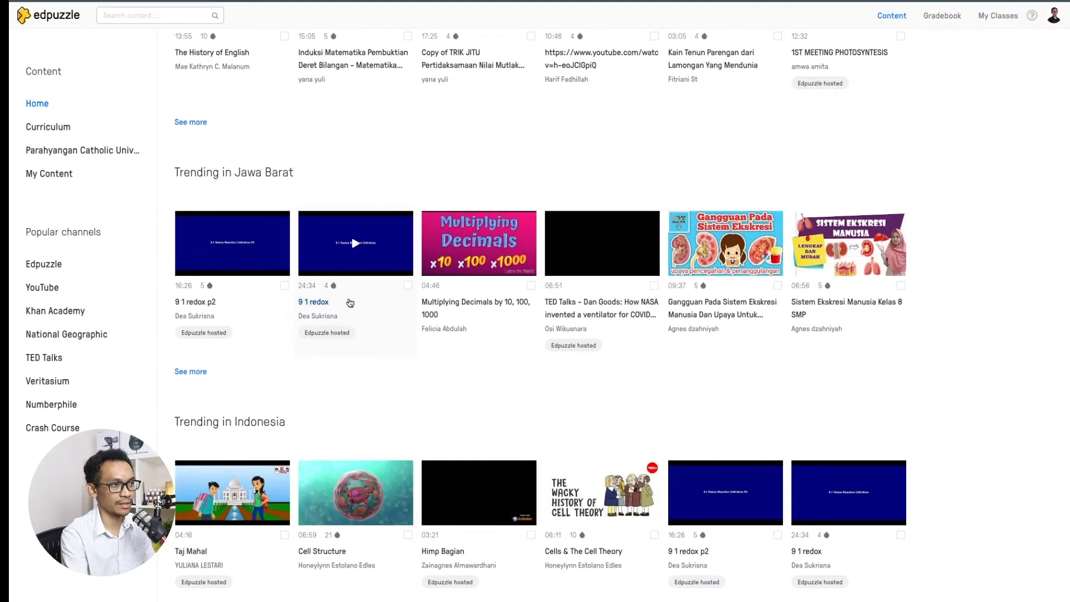
pyautogui.scroll(6, 349, 303)
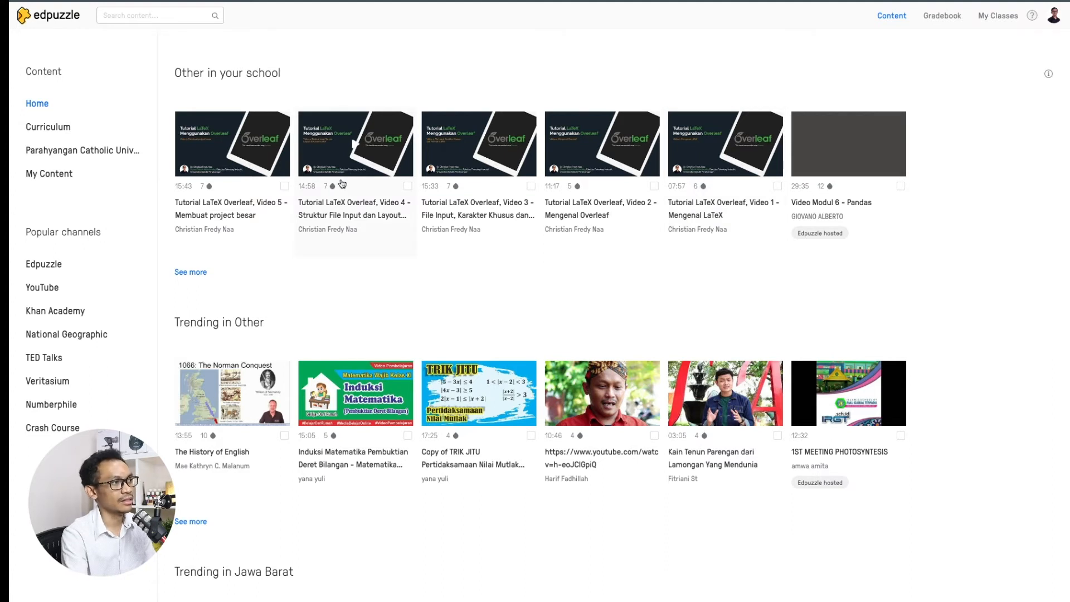
pyautogui.moveTo(209, 187)
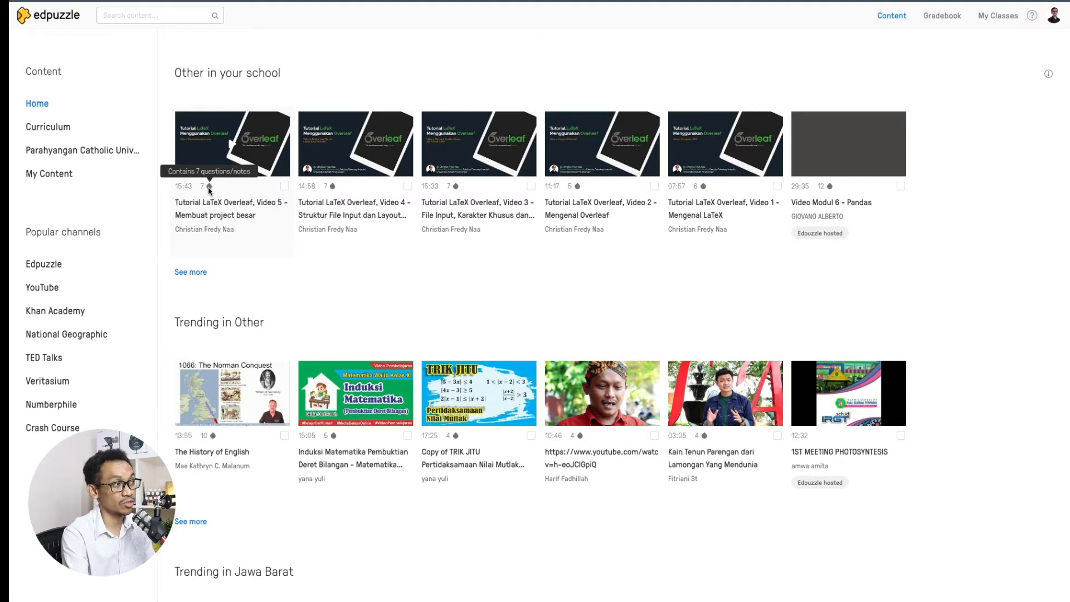
pyautogui.moveTo(332, 189)
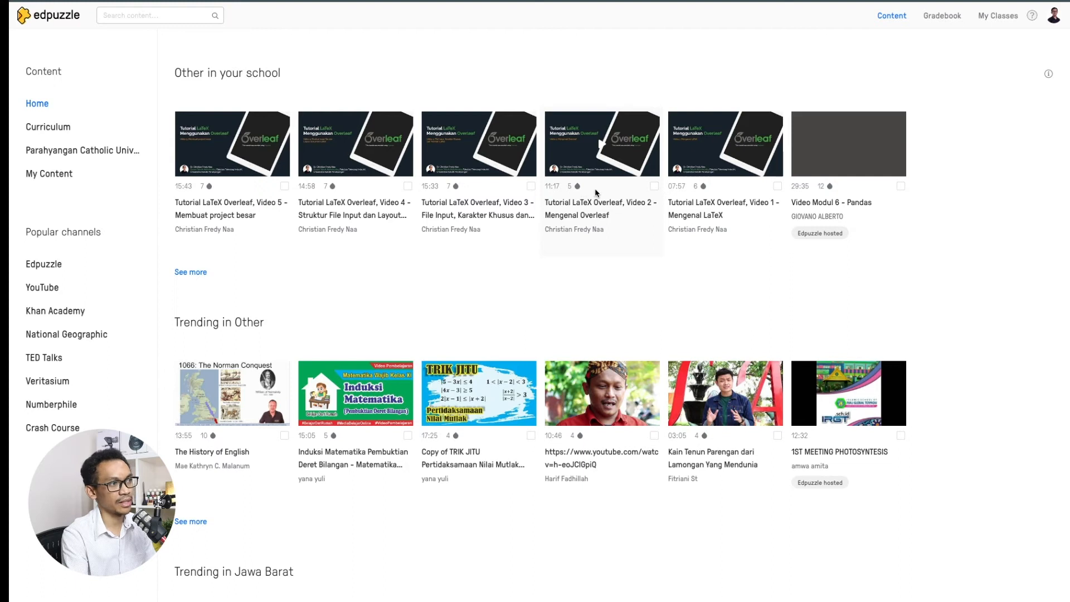
pyautogui.scroll(-1, 569, 243)
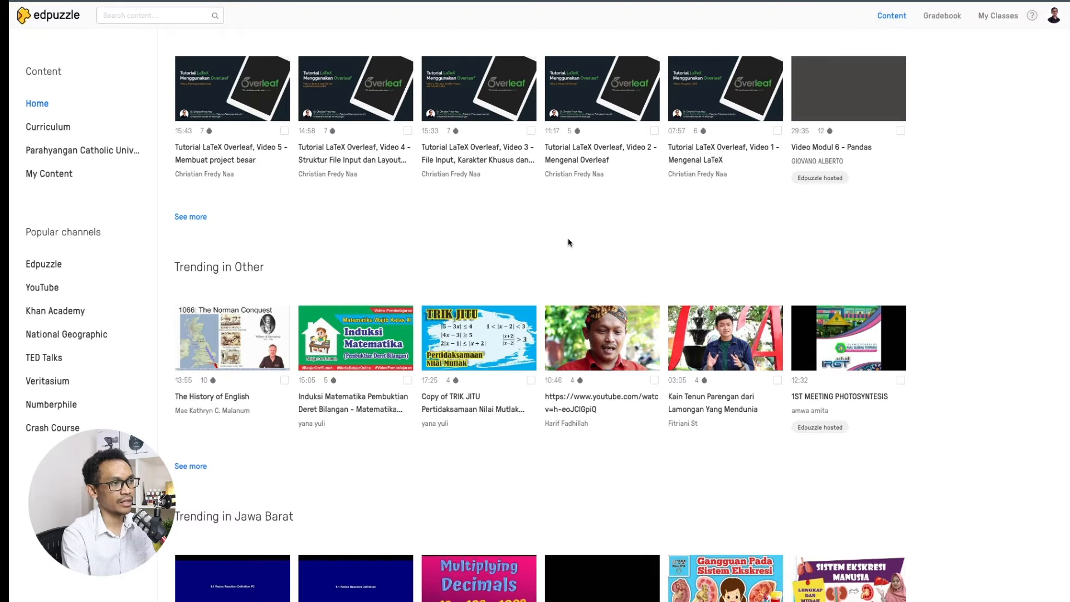
pyautogui.scroll(-1, 569, 242)
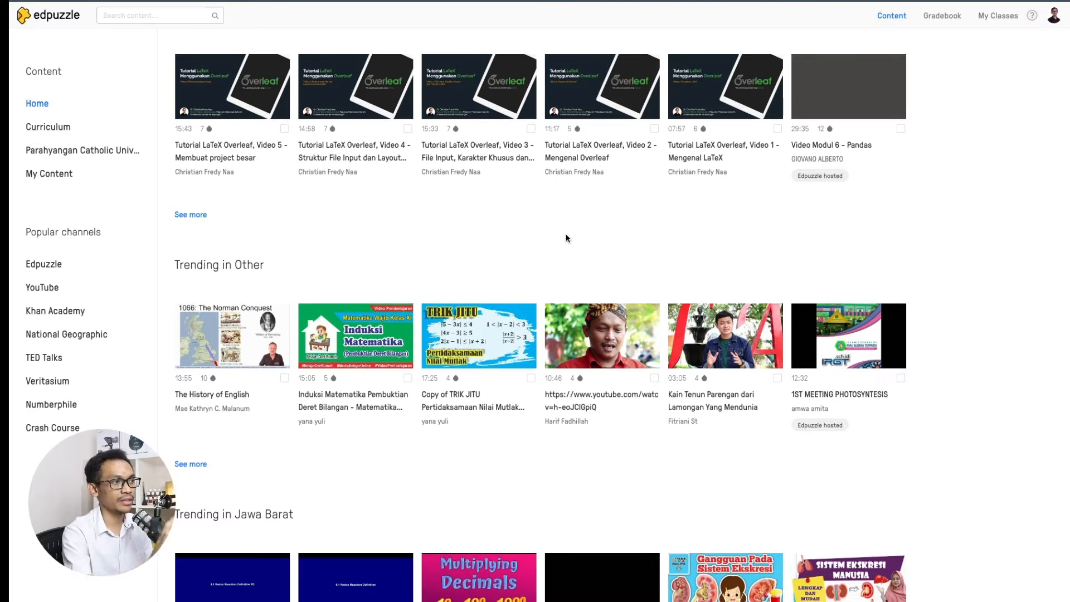
pyautogui.scroll(-1, 567, 241)
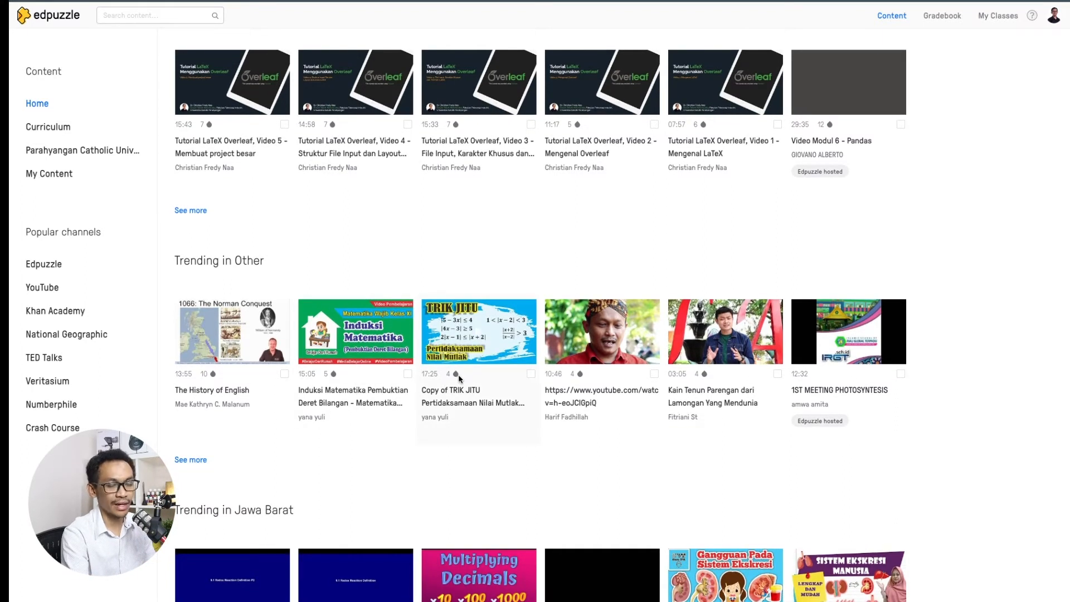
pyautogui.scroll(-1, 480, 275)
pyautogui.scroll(1, 479, 275)
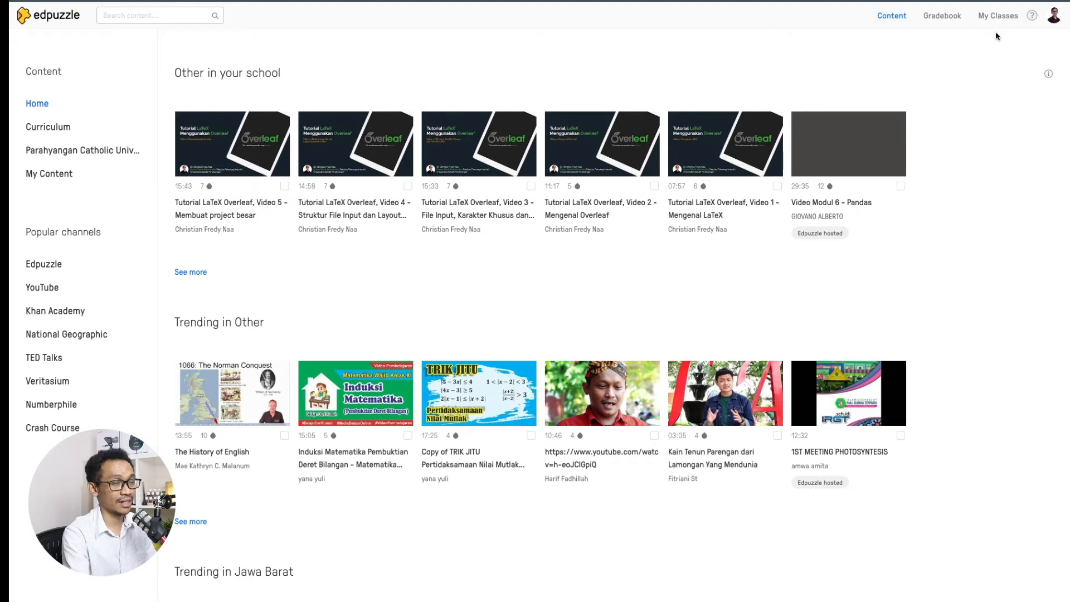
# Start adding a class to My Classes by connecting Google Classroom as the LMS.
pyautogui.click(1002, 19)
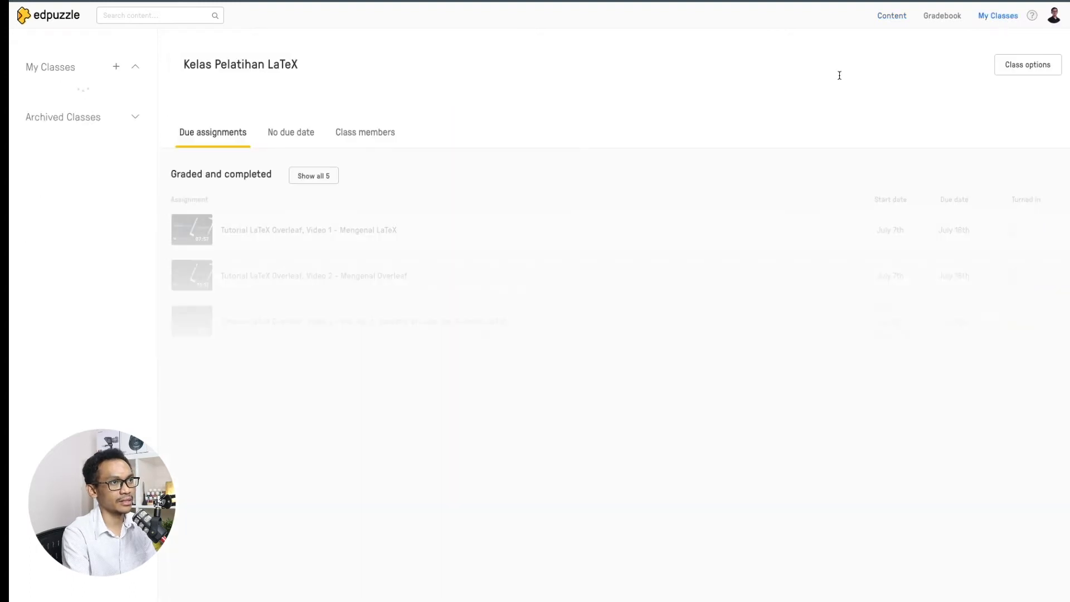
pyautogui.click(118, 70)
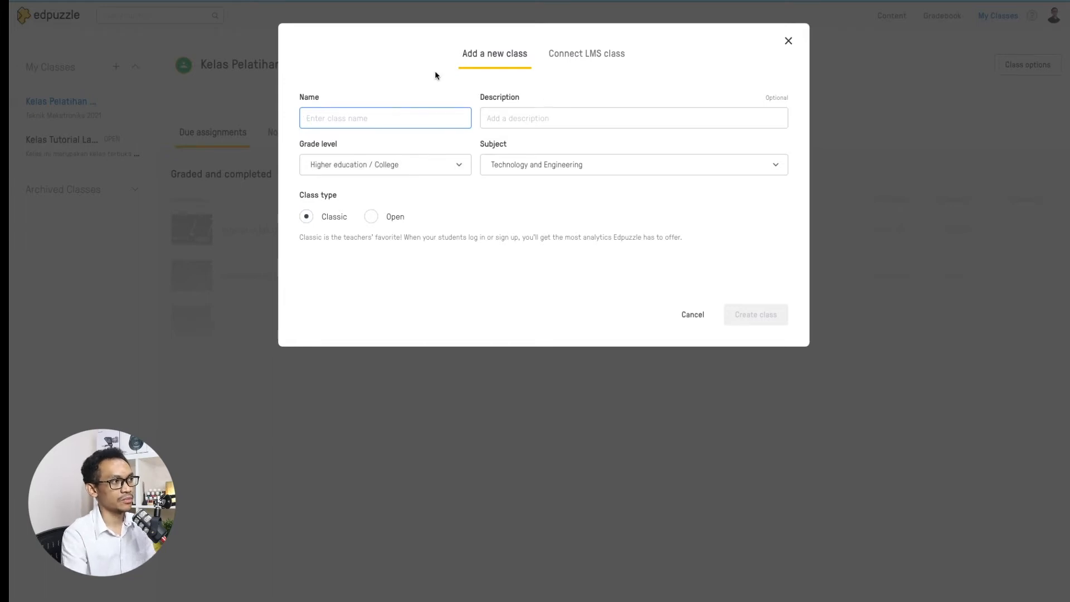
pyautogui.click(575, 56)
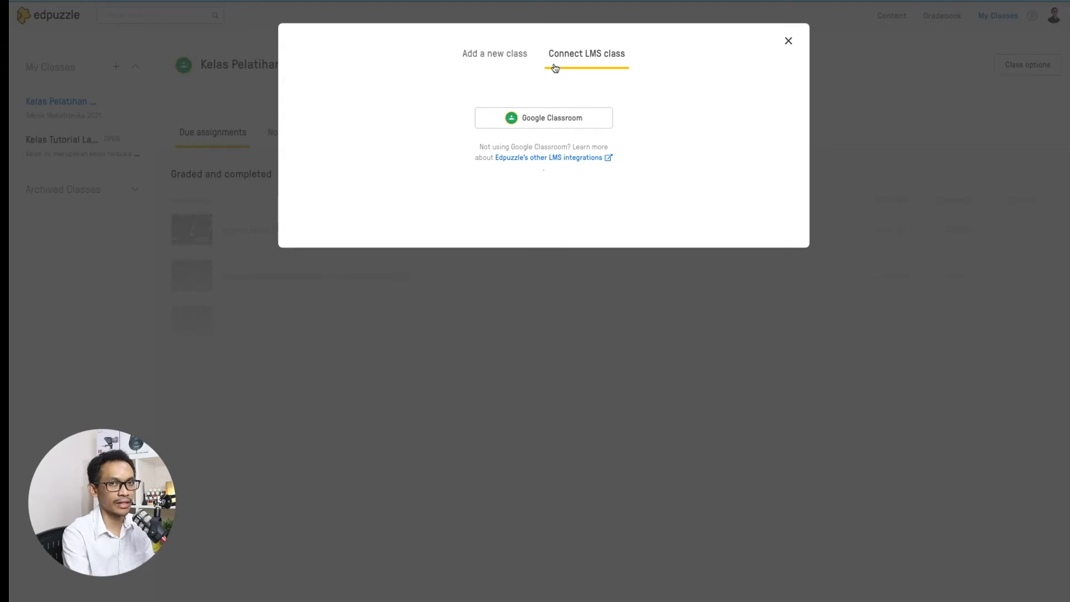
pyautogui.click(532, 118)
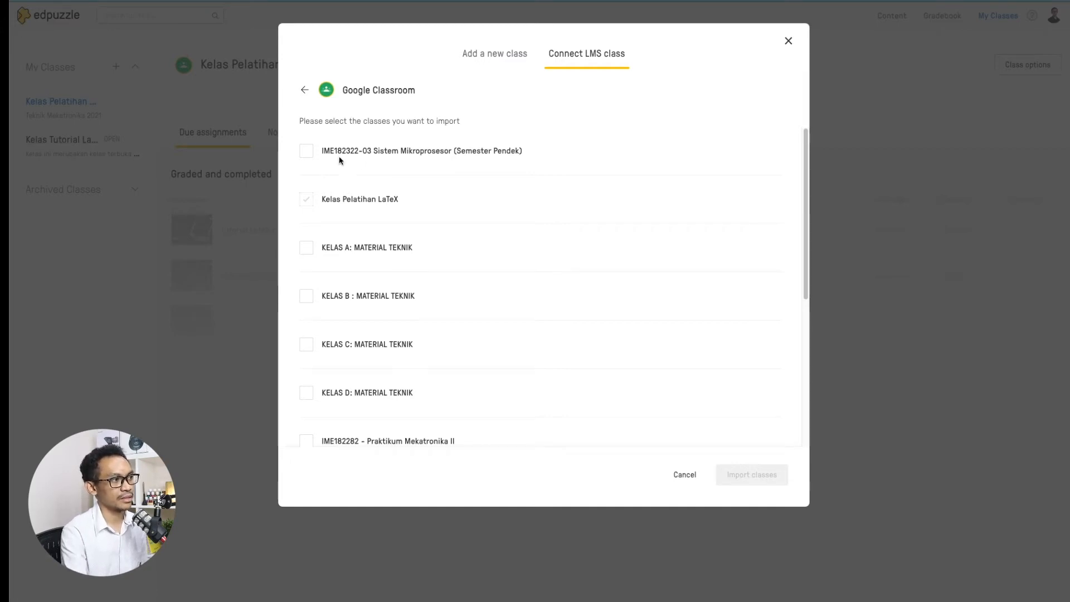
# Import the IME182322-03 Sistem Mikroprosesor (Semester Pendek) class with grade level Higher education / College and subject Technology and Engineering.
pyautogui.click(306, 152)
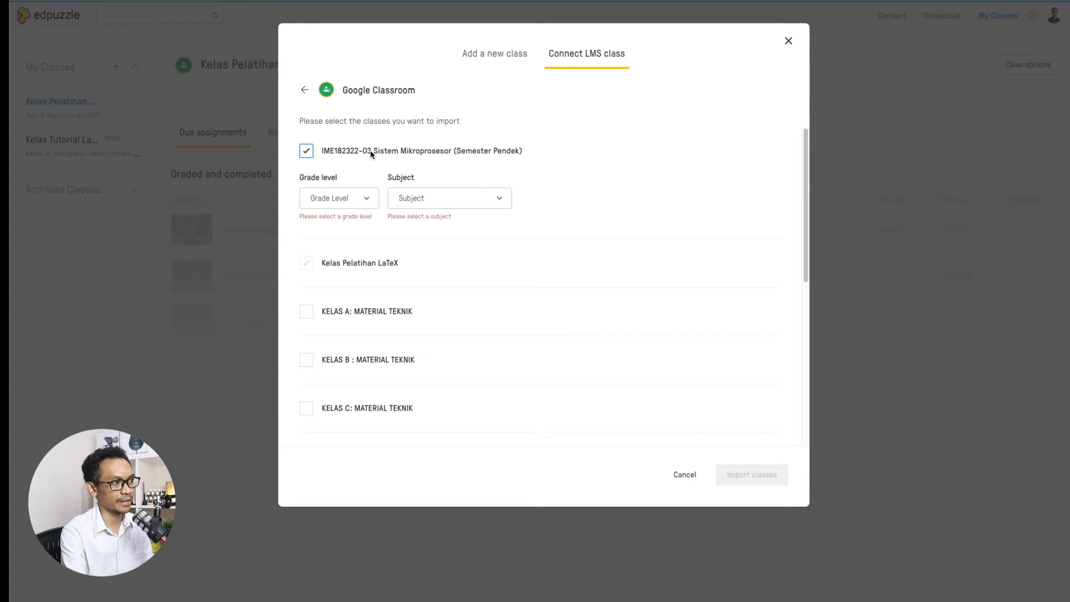
pyautogui.click(366, 200)
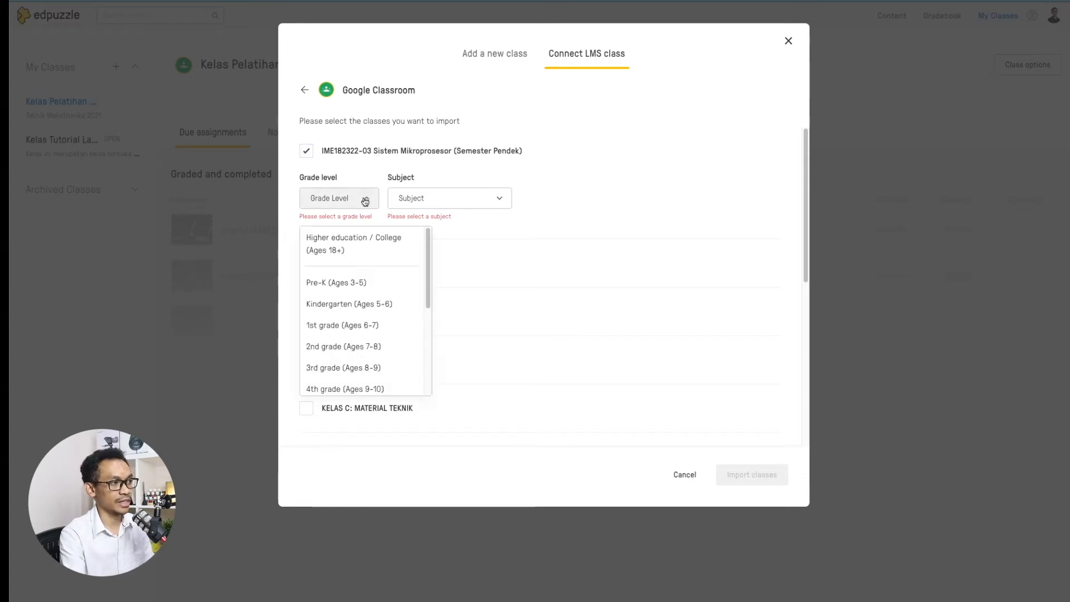
pyautogui.scroll(-3, 364, 321)
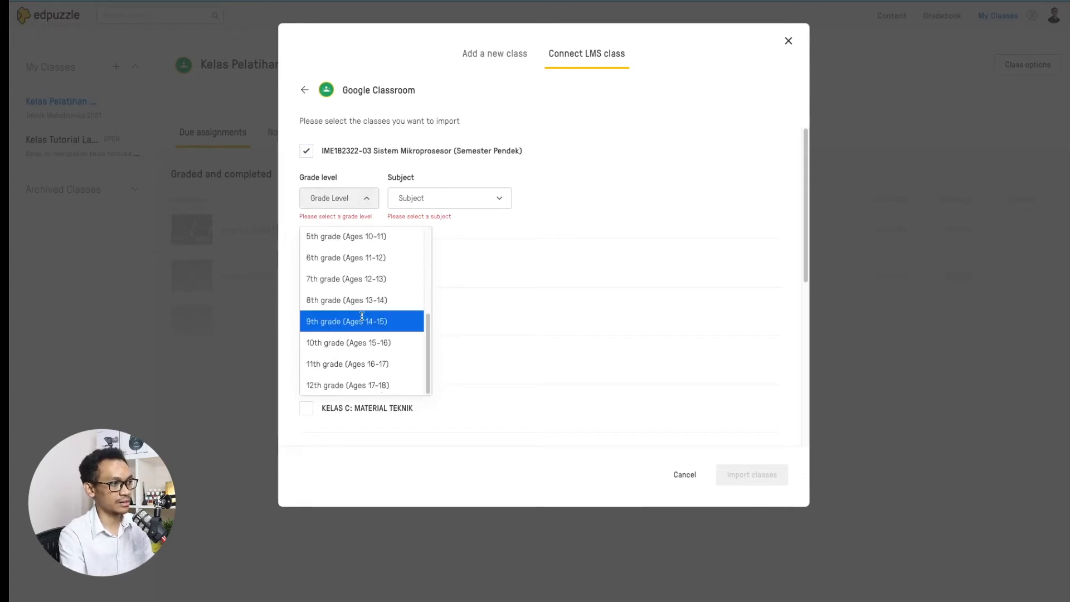
pyautogui.scroll(3, 354, 349)
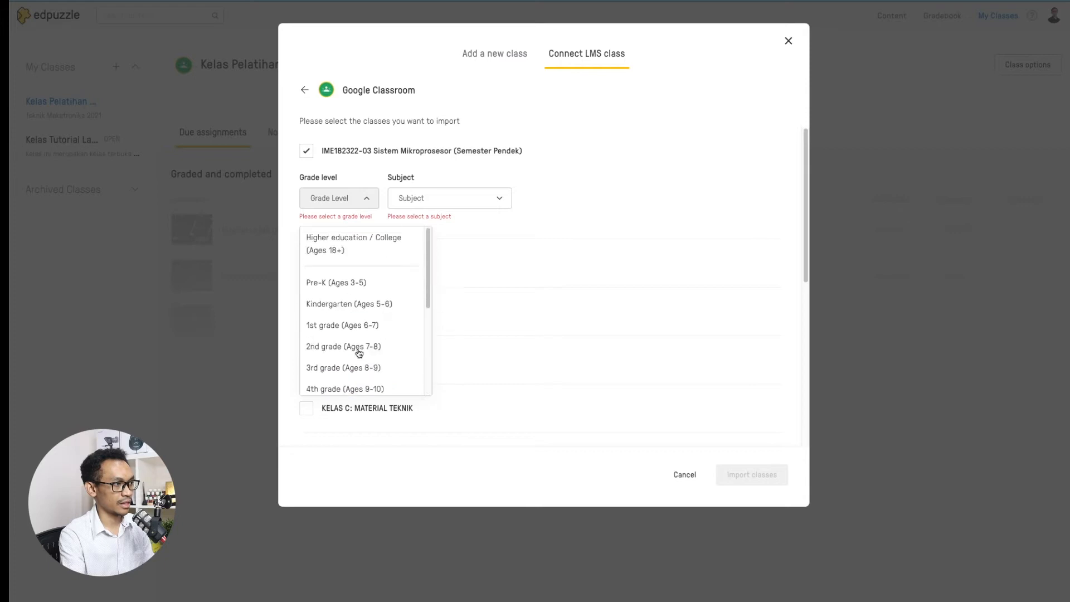
pyautogui.click(336, 246)
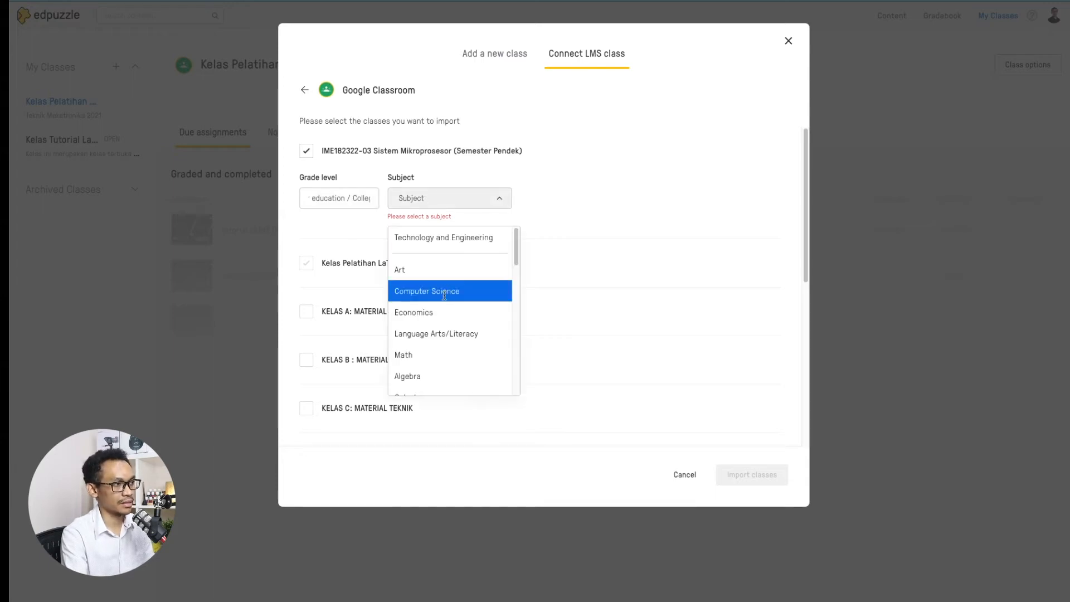
pyautogui.click(437, 240)
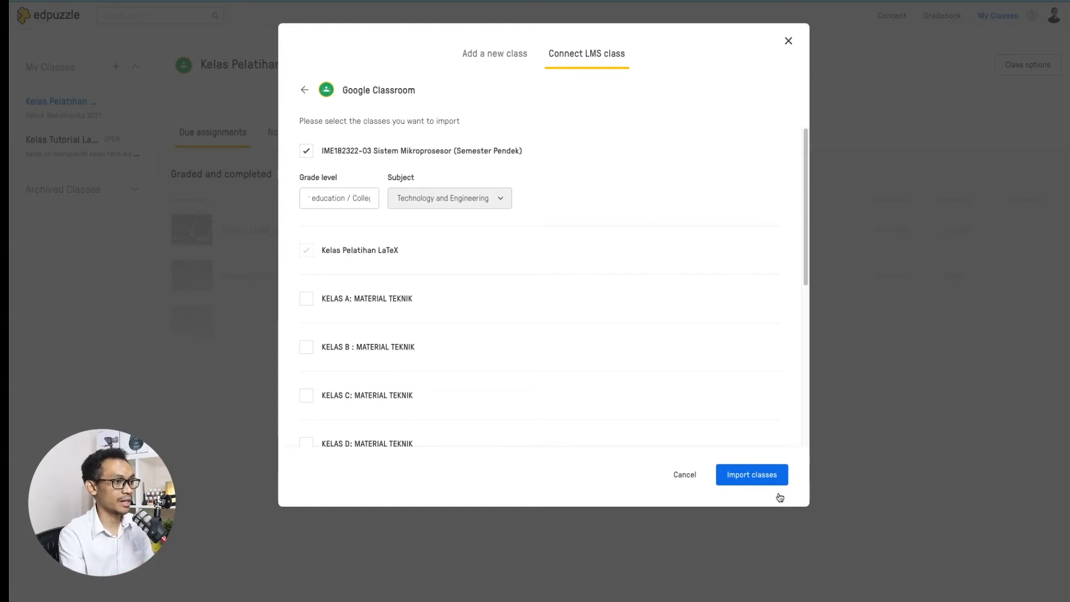
pyautogui.click(754, 481)
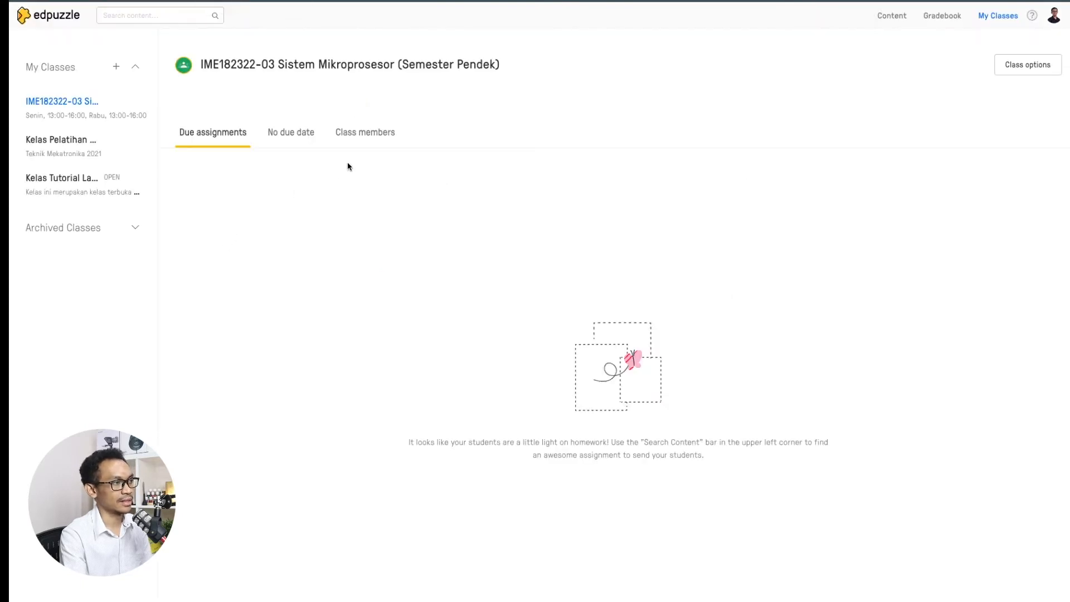
# Check the imported class's due assignments, its assignments without a due date, and its class members.
pyautogui.click(275, 139)
pyautogui.click(213, 140)
pyautogui.click(291, 137)
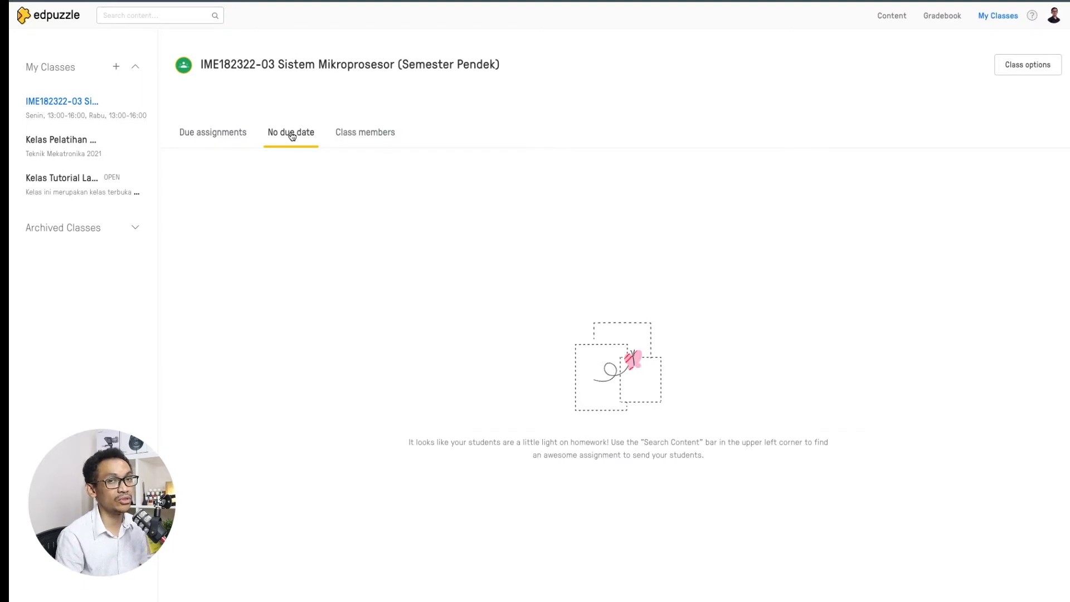
pyautogui.click(343, 137)
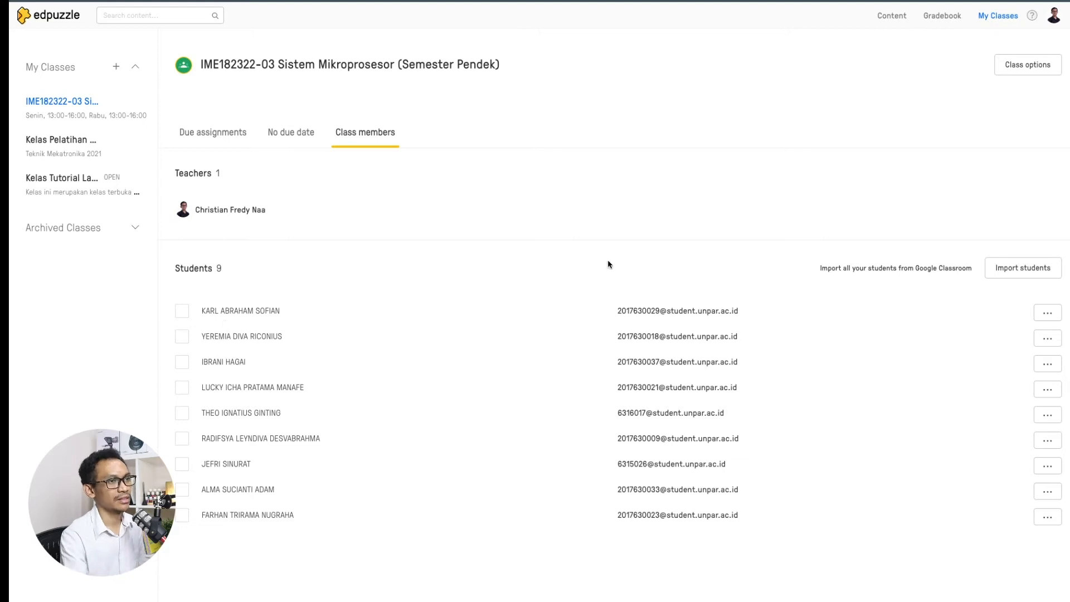
# Import all students from Google Classroom into the Sistem Mikroprosesor class and review the student list.
pyautogui.click(1006, 273)
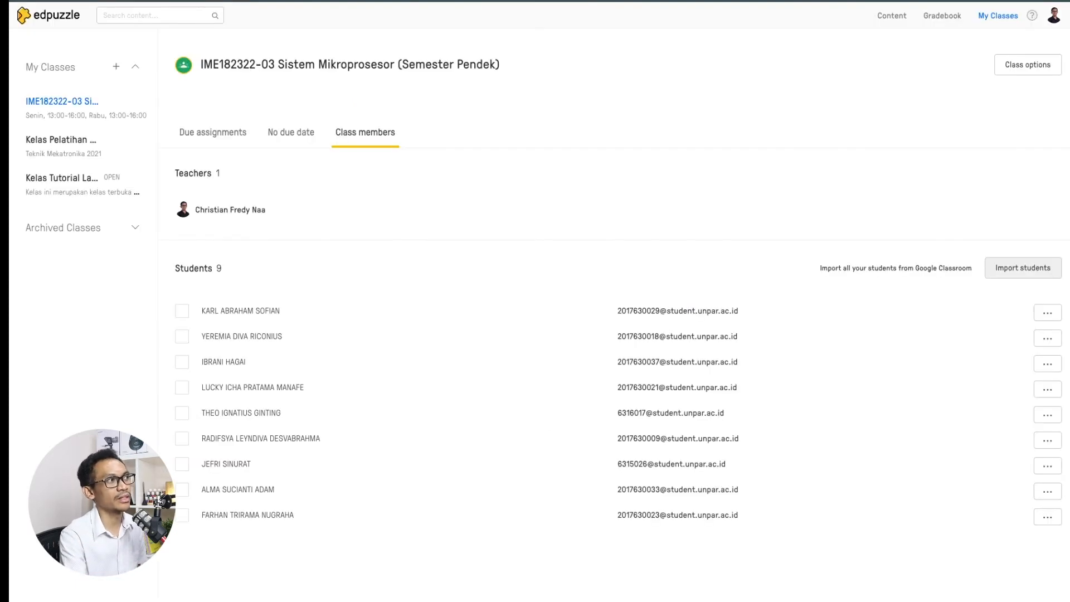
pyautogui.click(1022, 277)
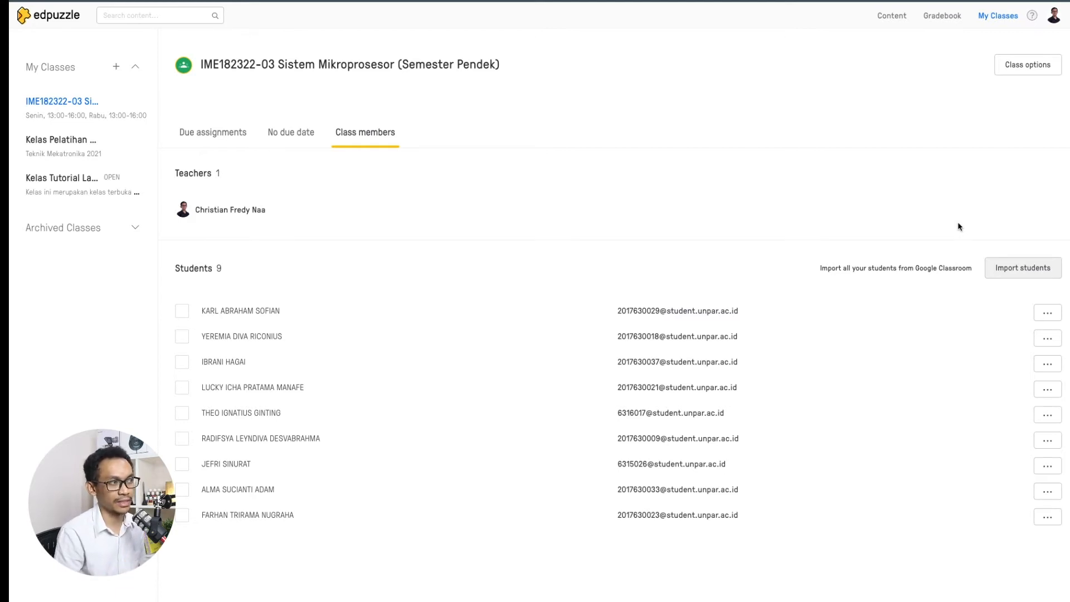
pyautogui.scroll(-1, 366, 160)
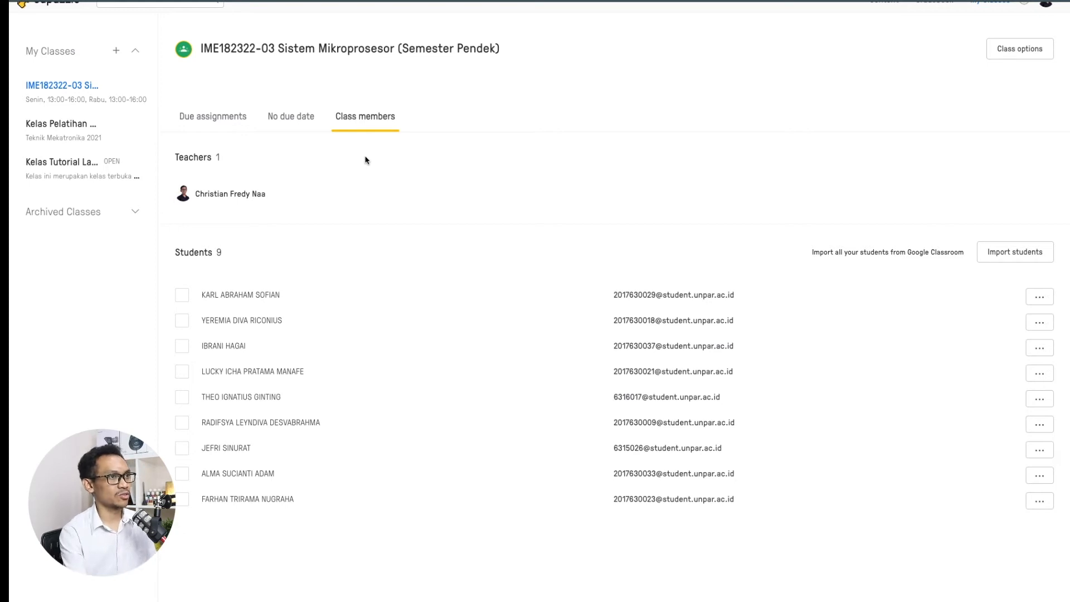
pyautogui.scroll(1, 521, 160)
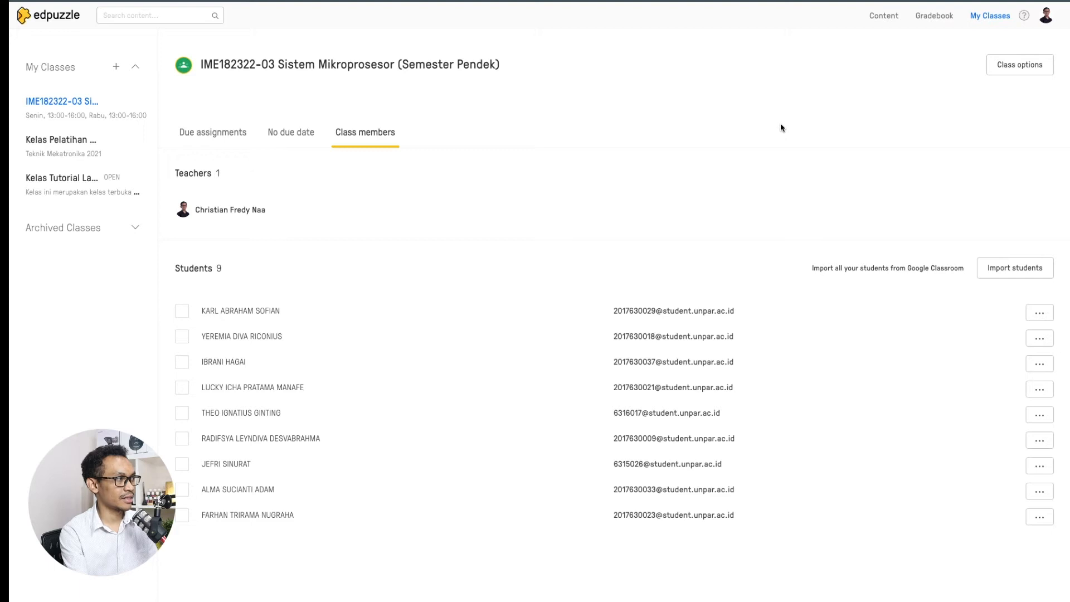
# Go to the personal content library and open the page for uploading a video.
pyautogui.click(877, 17)
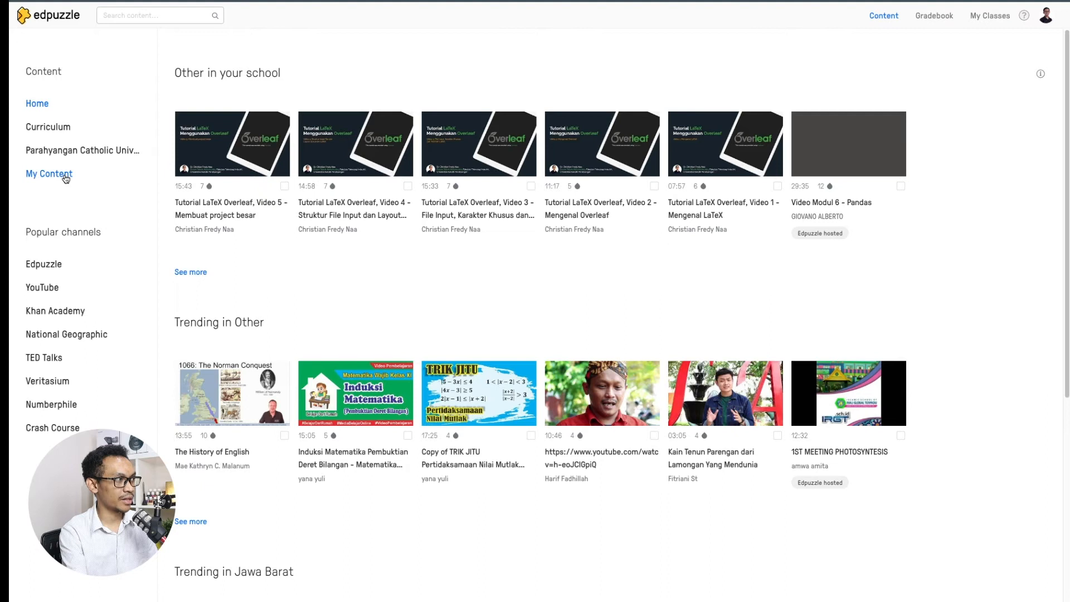
pyautogui.click(65, 176)
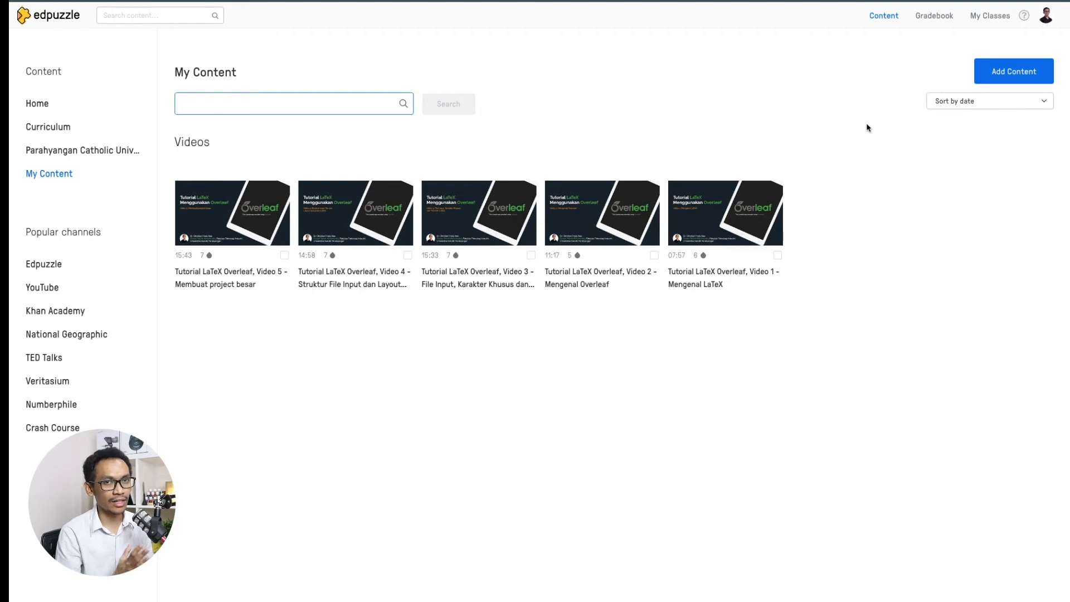
pyautogui.click(991, 78)
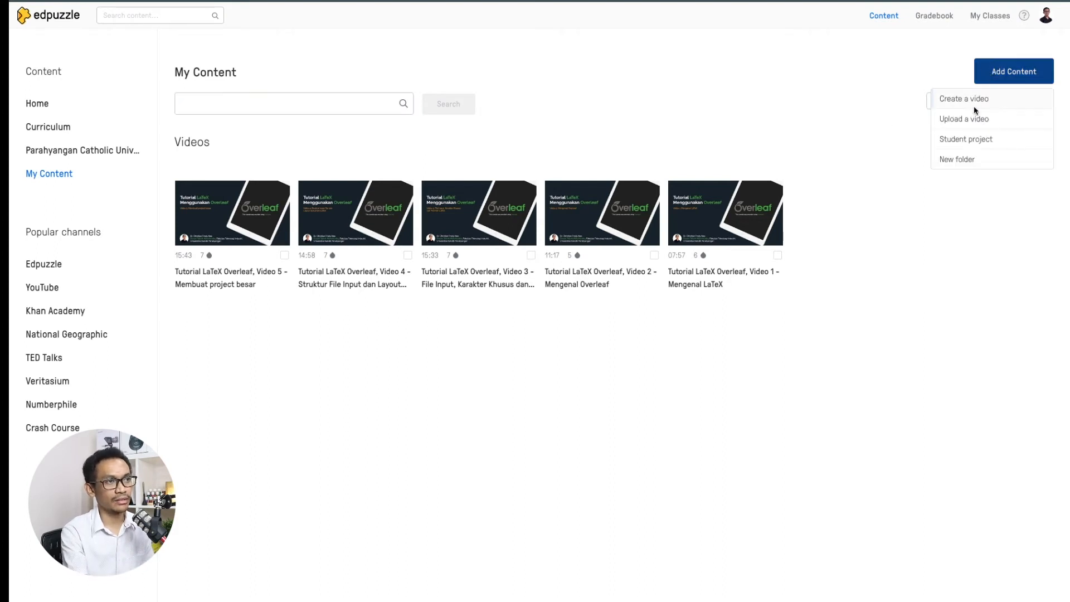
pyautogui.click(974, 121)
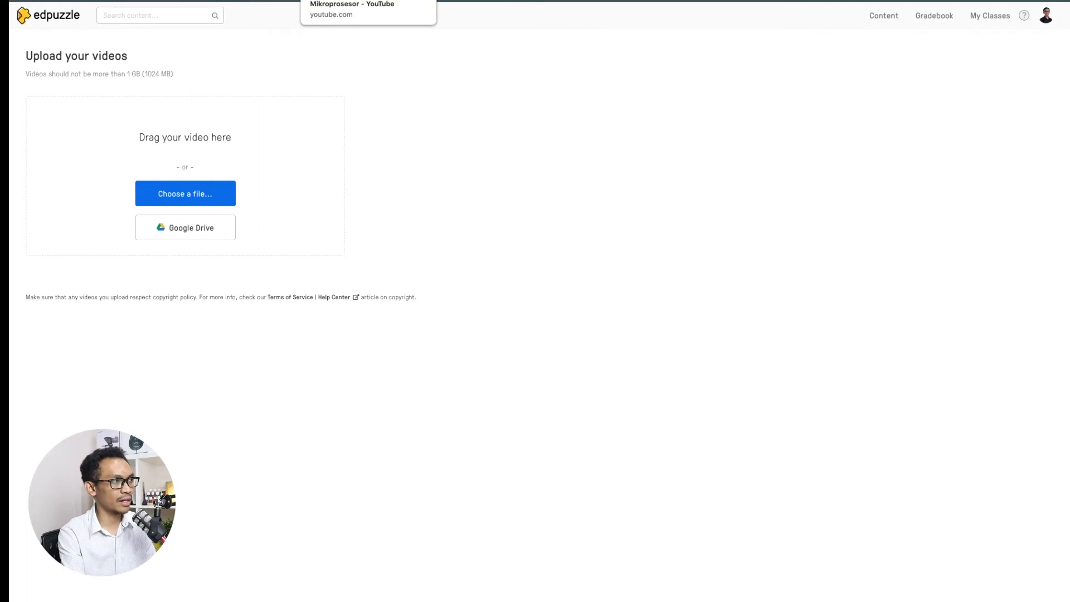
# Switch to the Mikroprosesor lecture video on YouTube and skip ahead to 1:05 and 1:55 to preview it.
pyautogui.click(346, 0)
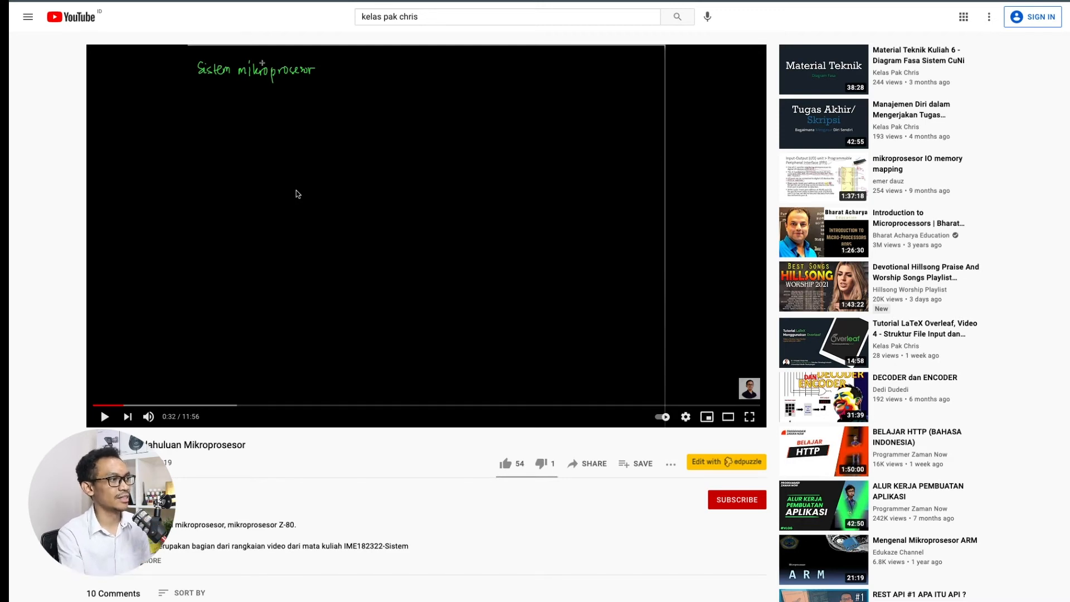
pyautogui.click(154, 405)
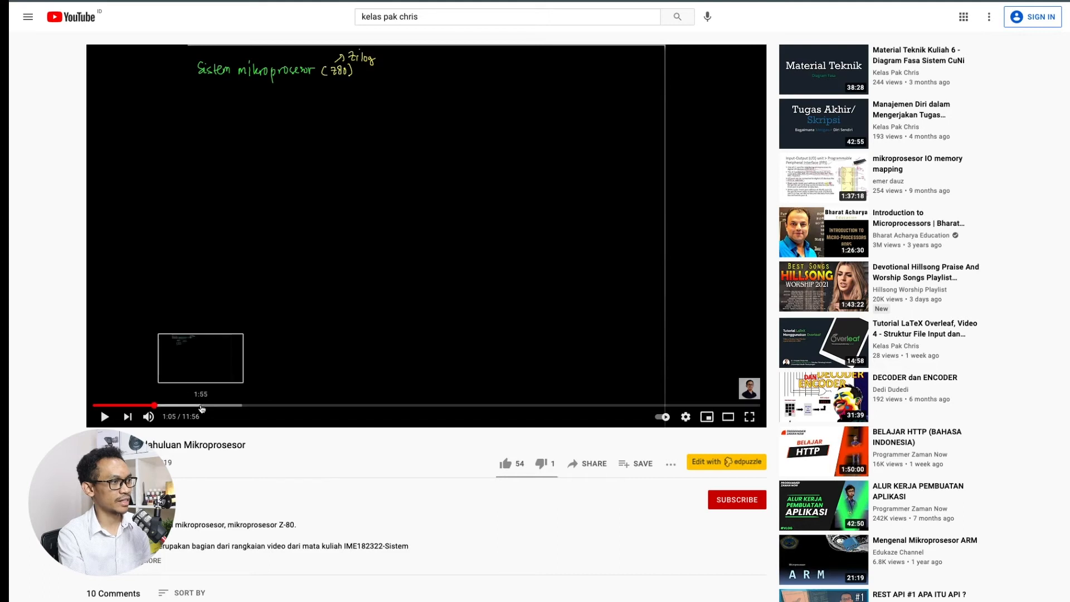
pyautogui.click(199, 406)
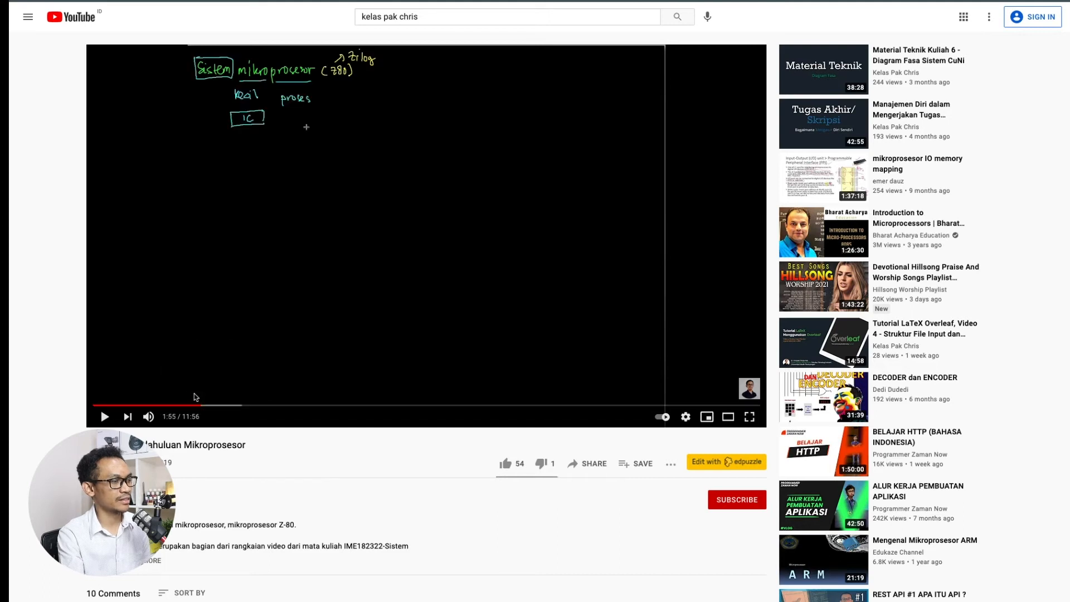
# Copy the YouTube address of the Mikroprosesor lecture video and search for it in Edpuzzle to open it for editing.
pyautogui.click(223, 406)
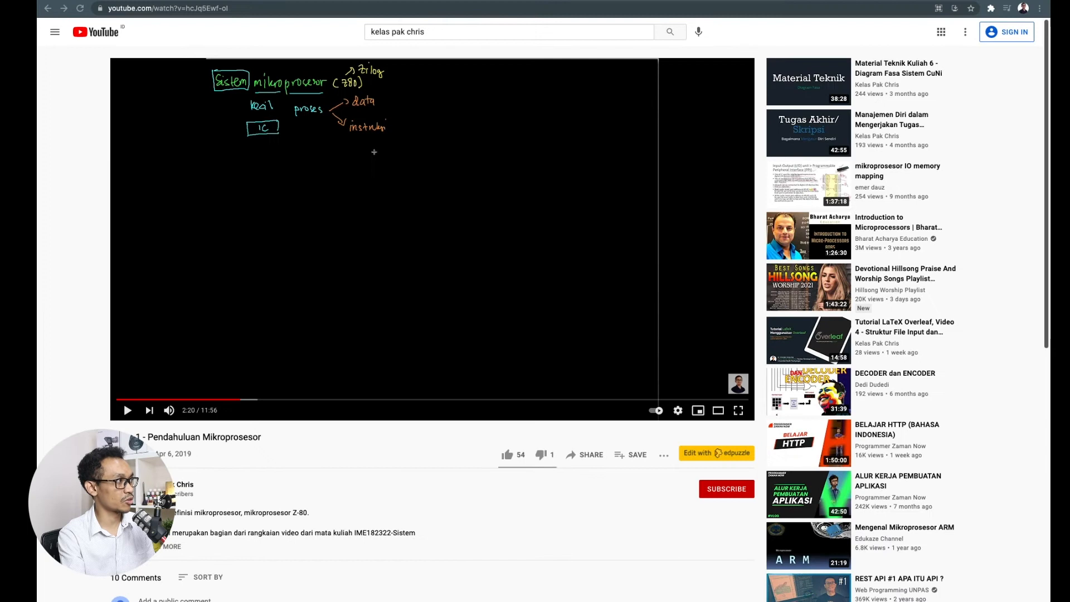
pyautogui.click(269, 5)
pyautogui.hotkey('ctrl', 'c')
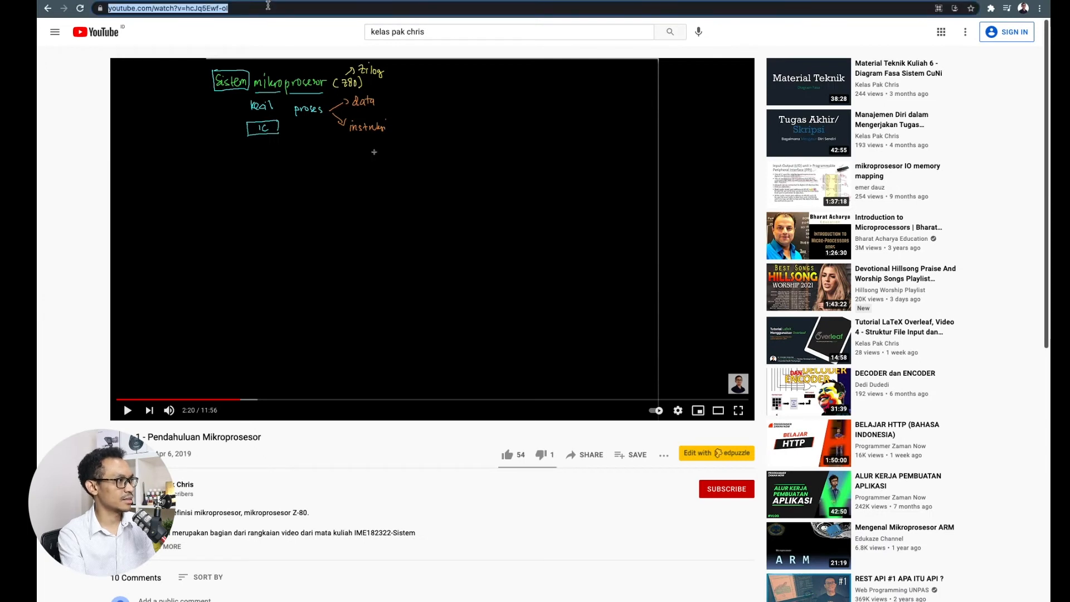
pyautogui.click(1, 152)
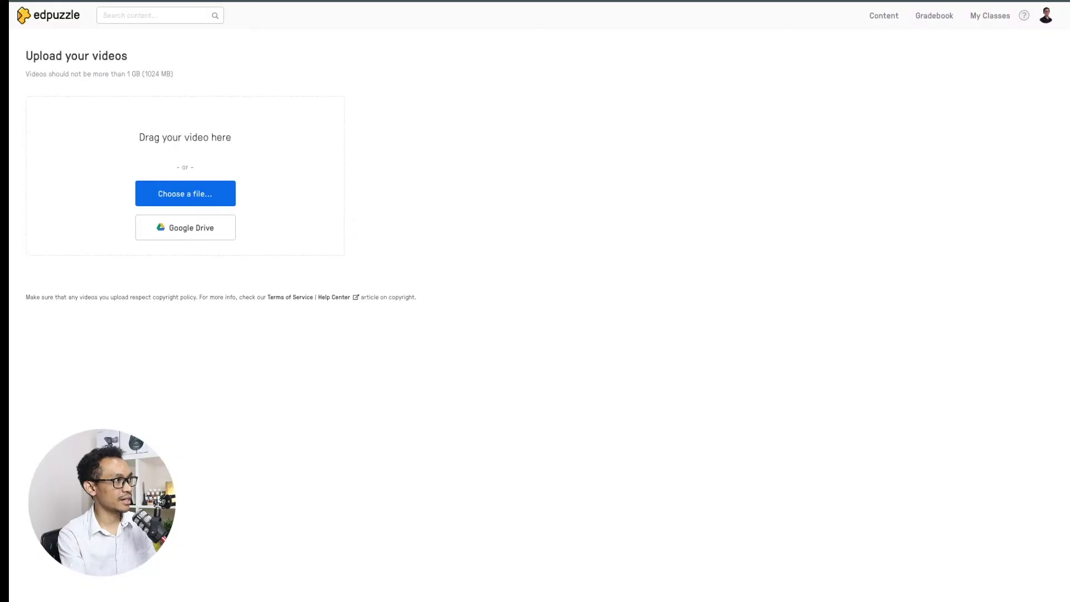
pyautogui.click(139, 18)
pyautogui.hotkey('ctrl', 'v')
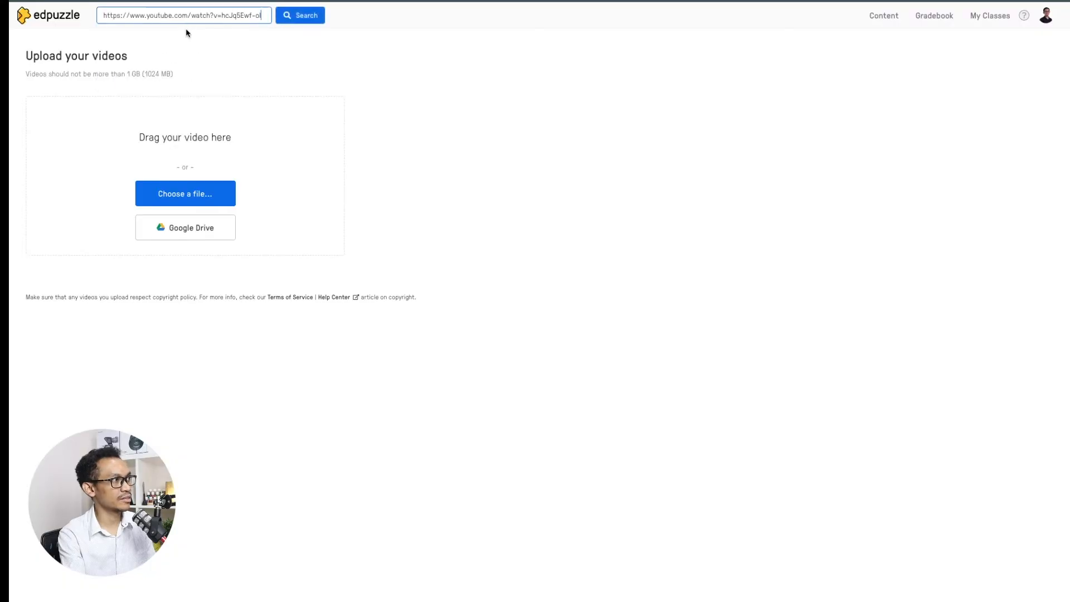
pyautogui.click(296, 20)
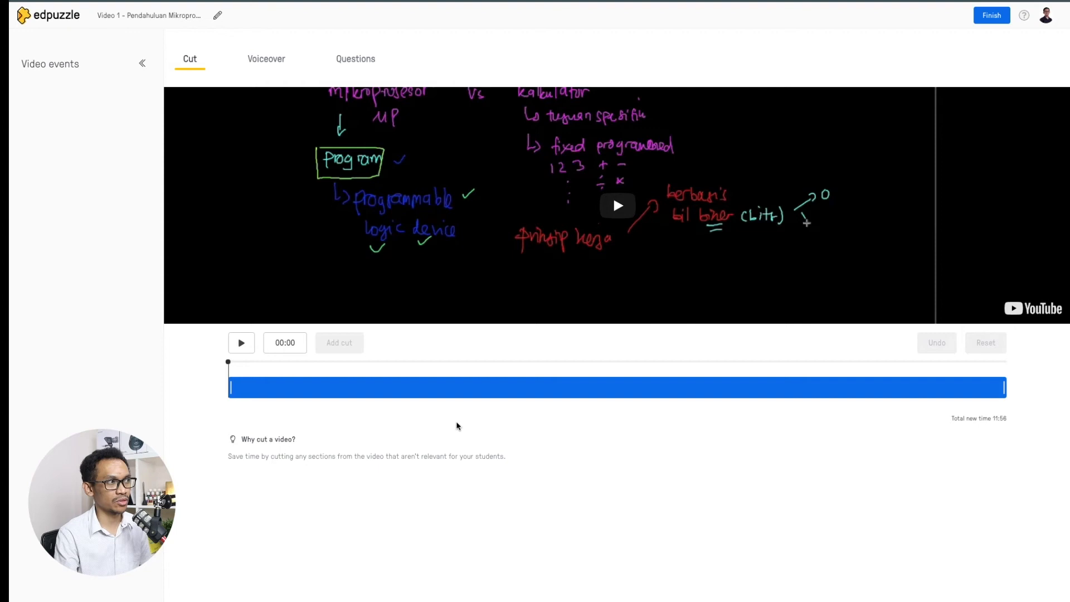
# Check the voiceover options, open the question editor and pause the video at 04:35.
pyautogui.click(248, 62)
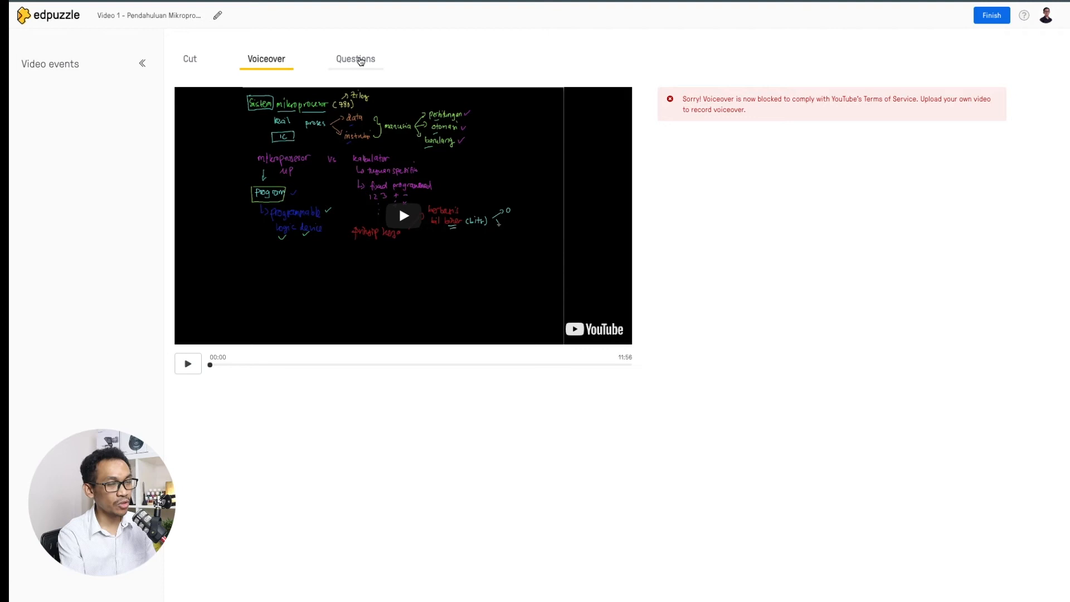
pyautogui.click(360, 59)
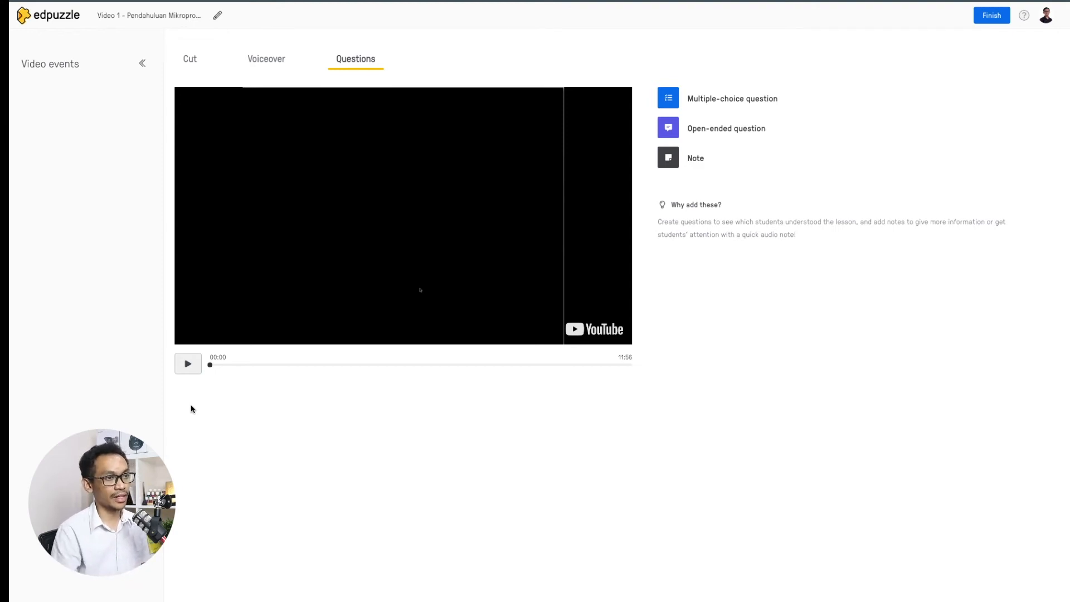
pyautogui.click(189, 364)
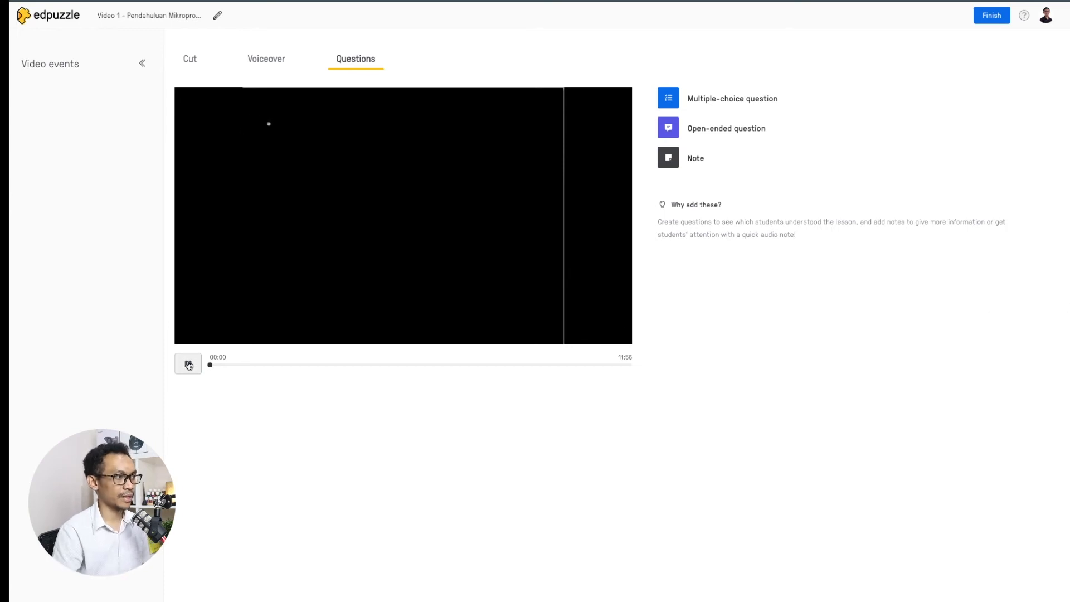
pyautogui.moveTo(212, 366); pyautogui.dragTo(273, 368)
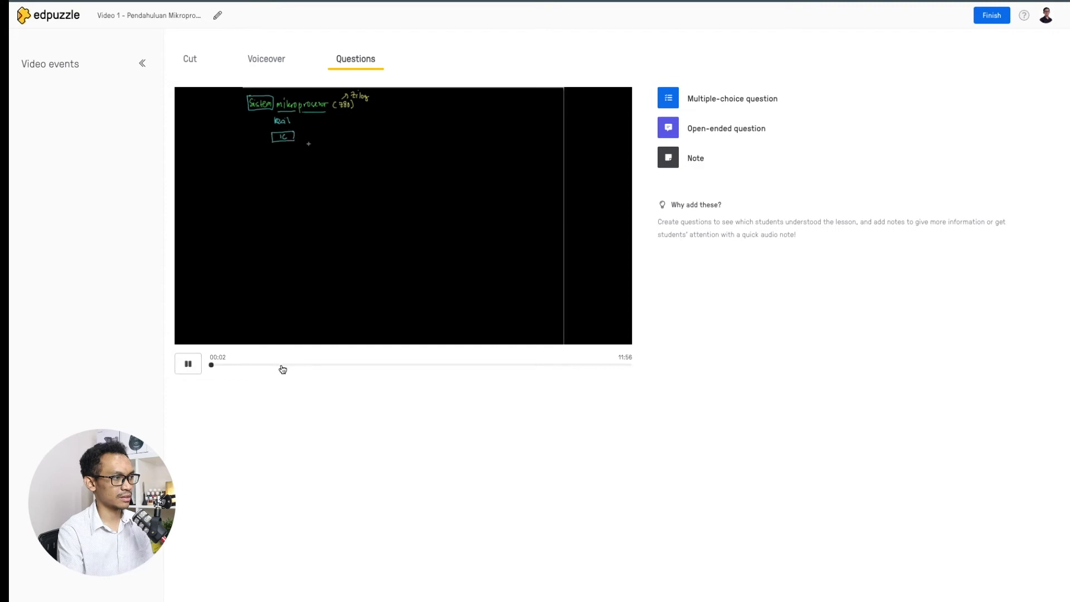
pyautogui.moveTo(276, 367); pyautogui.dragTo(312, 370)
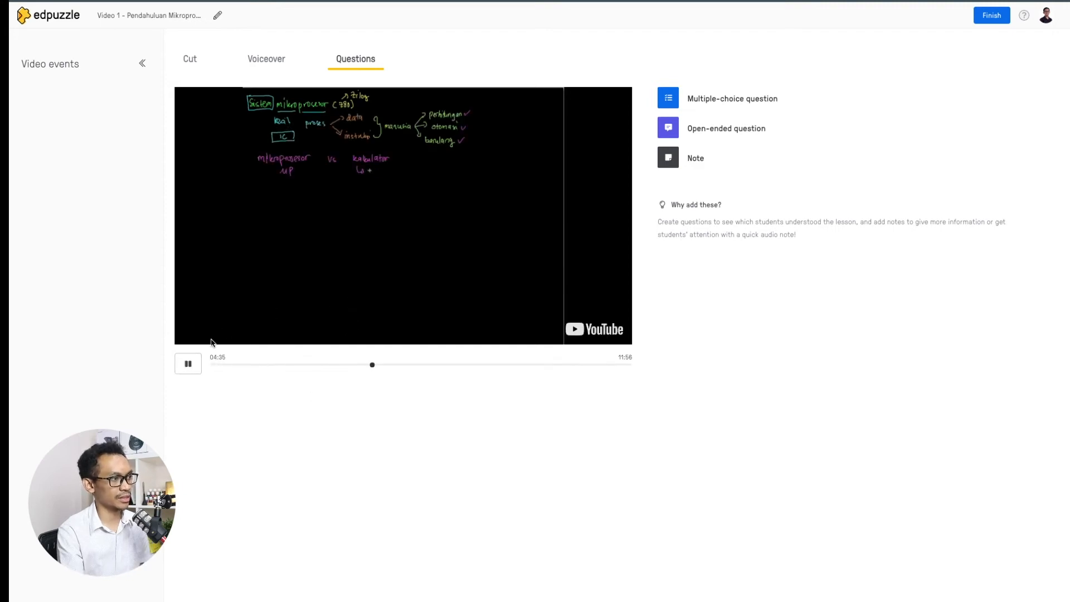
pyautogui.click(194, 368)
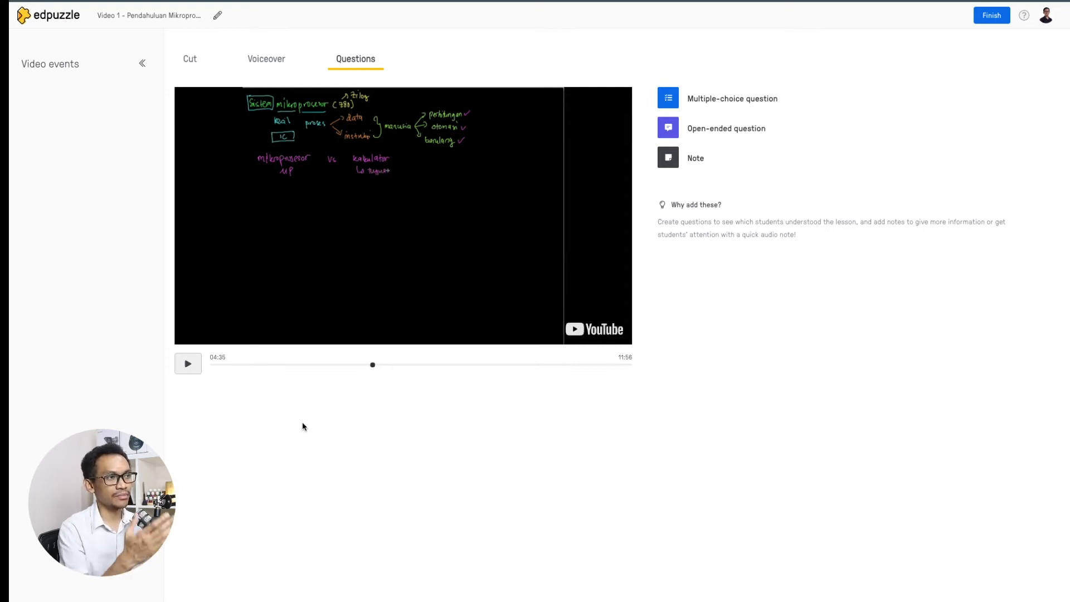
# Add the multiple-choice question "Tipe mikroprosesor apa yang akan digunakan pada video ini?" with choices Z80 (correct), 8085 and 8083.
pyautogui.click(675, 104)
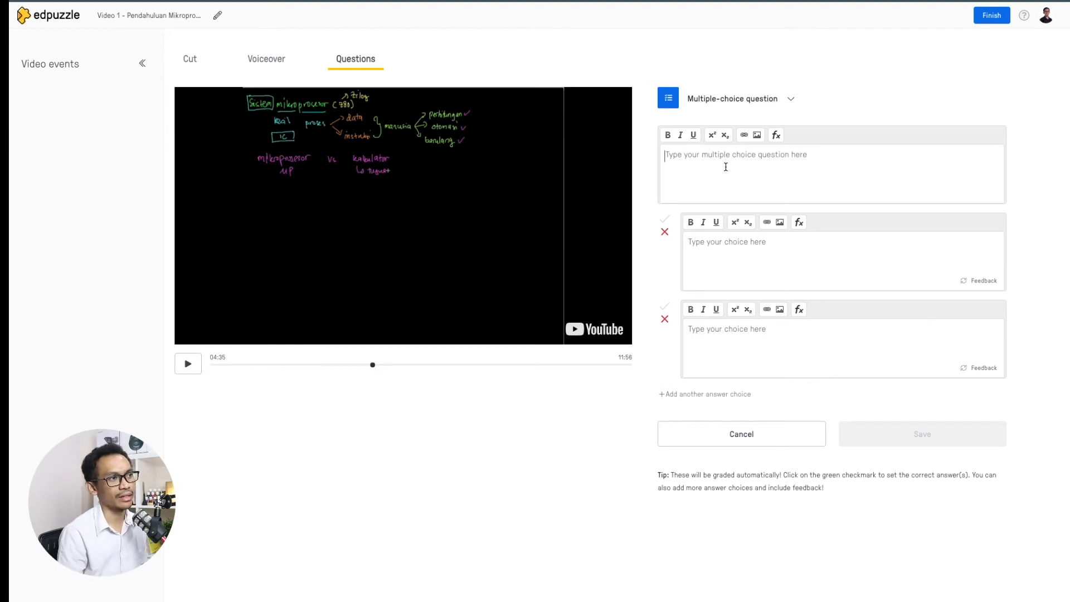
pyautogui.write('Tipe mikroprosesor apa yang akan digunakan pada video ini?')
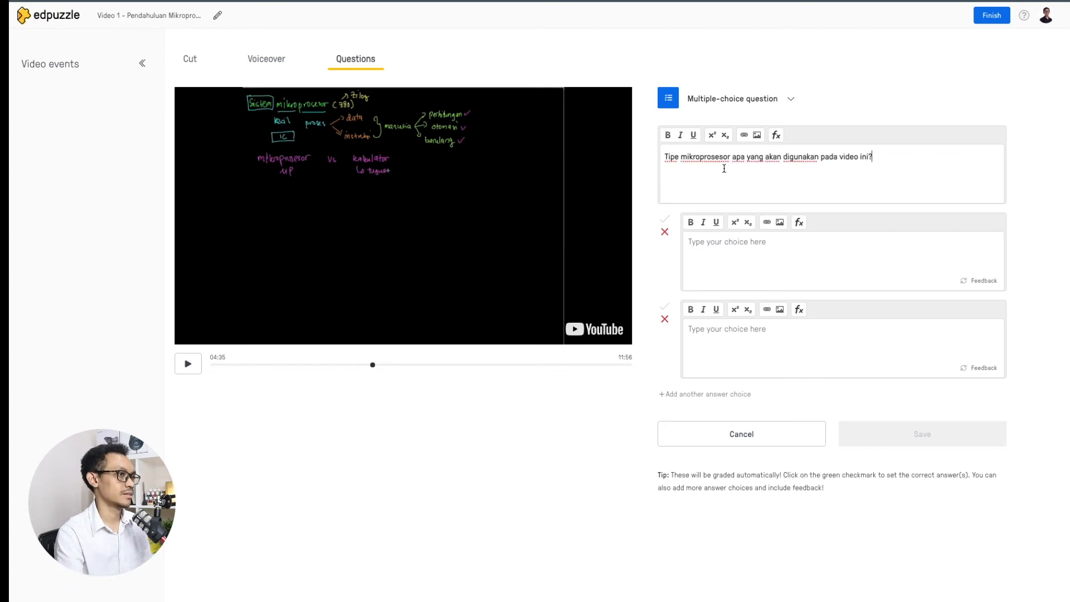
pyautogui.click(747, 262)
pyautogui.write('Z80')
pyautogui.click(765, 358)
pyautogui.write('8085')
pyautogui.click(691, 394)
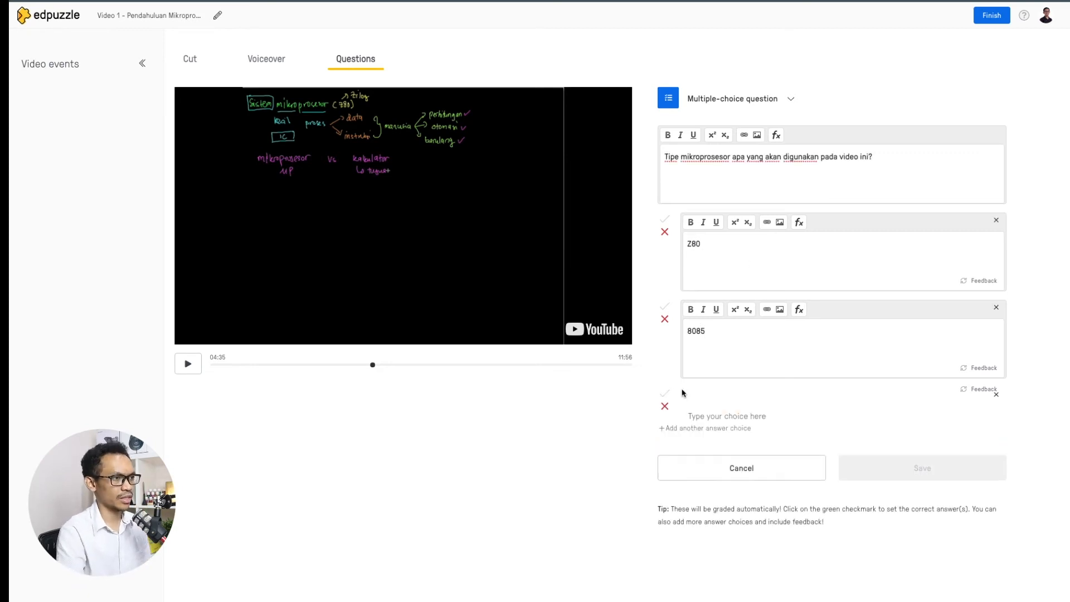
pyautogui.write('8083')
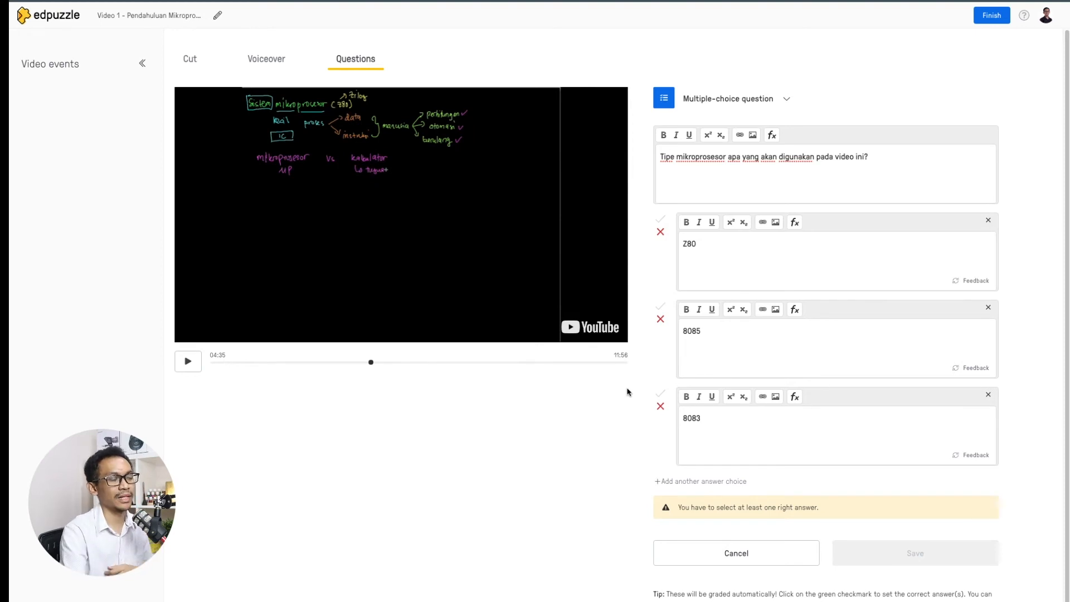
pyautogui.click(661, 219)
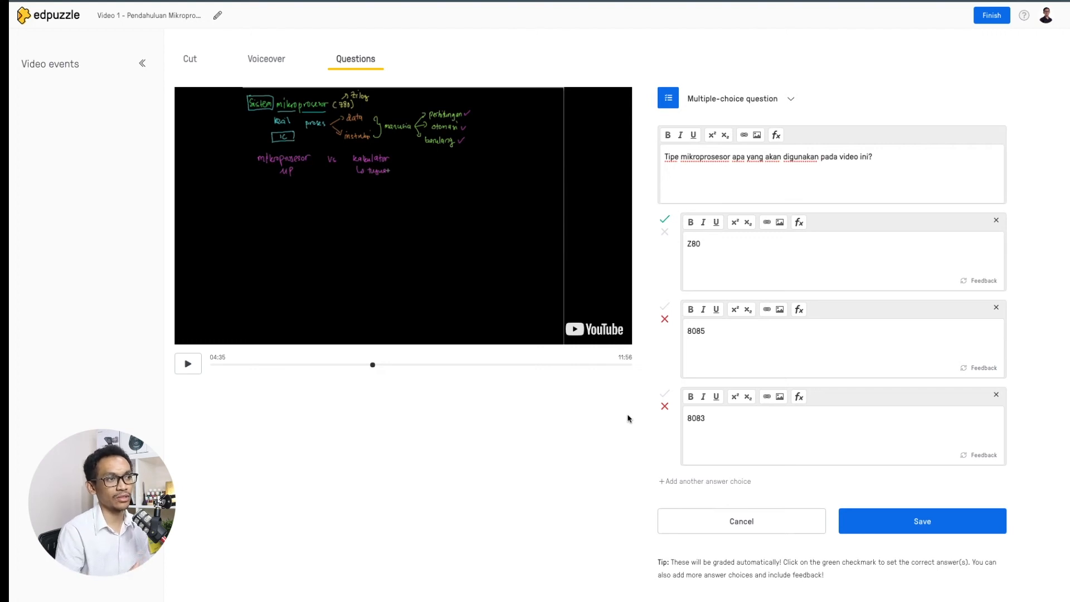
pyautogui.click(896, 524)
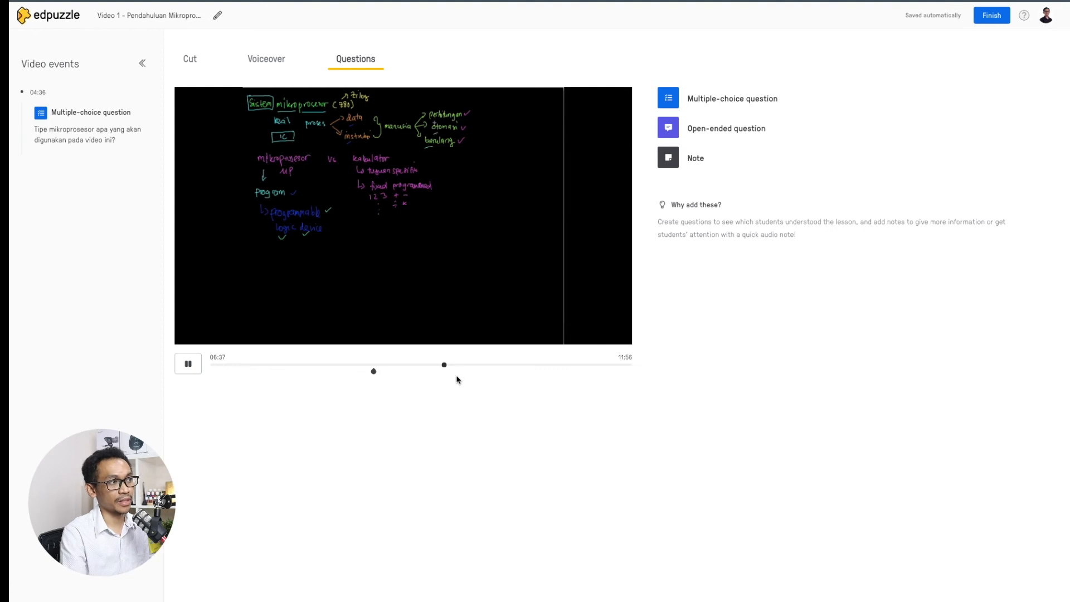
# Pause the video at 08:18 and add the open-ended question "Dari video ini, menurut Anda apa keuntungan kita mempelajari mikroprosesor".
pyautogui.click(462, 365)
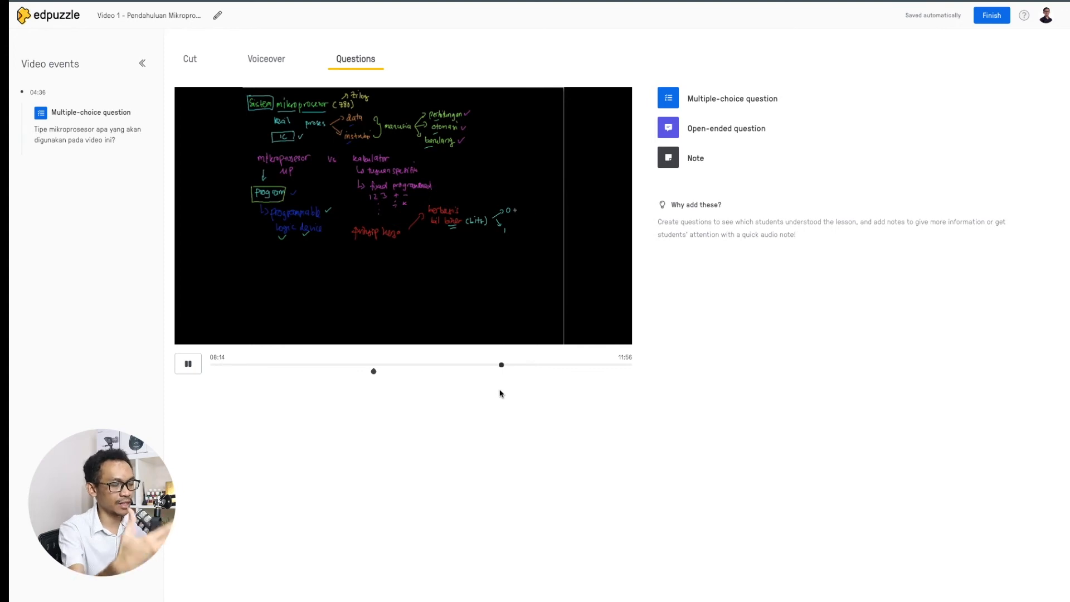
pyautogui.click(187, 364)
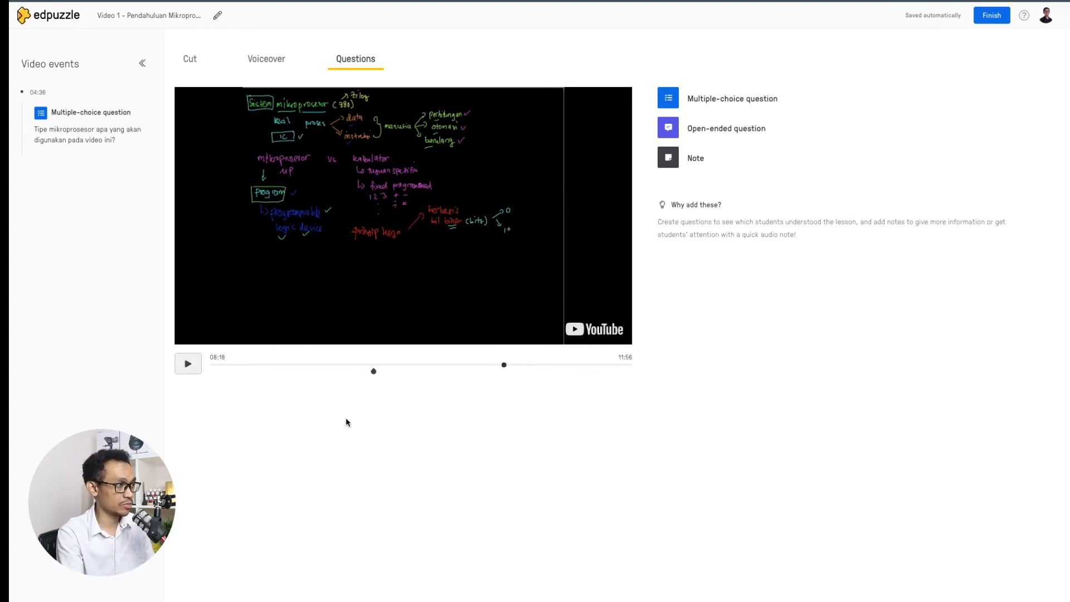
pyautogui.click(669, 127)
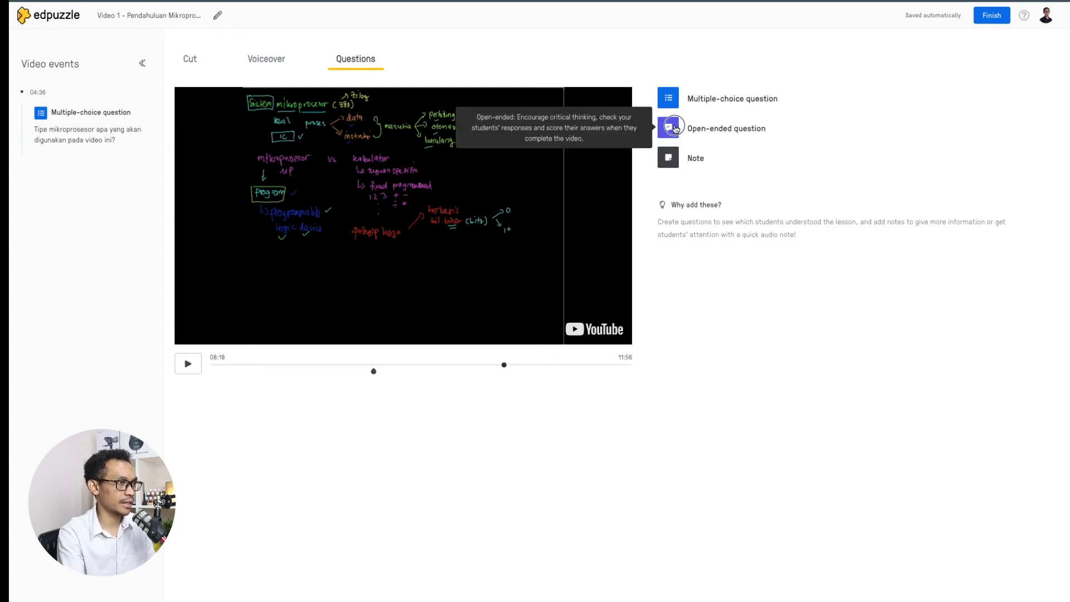
pyautogui.click(739, 165)
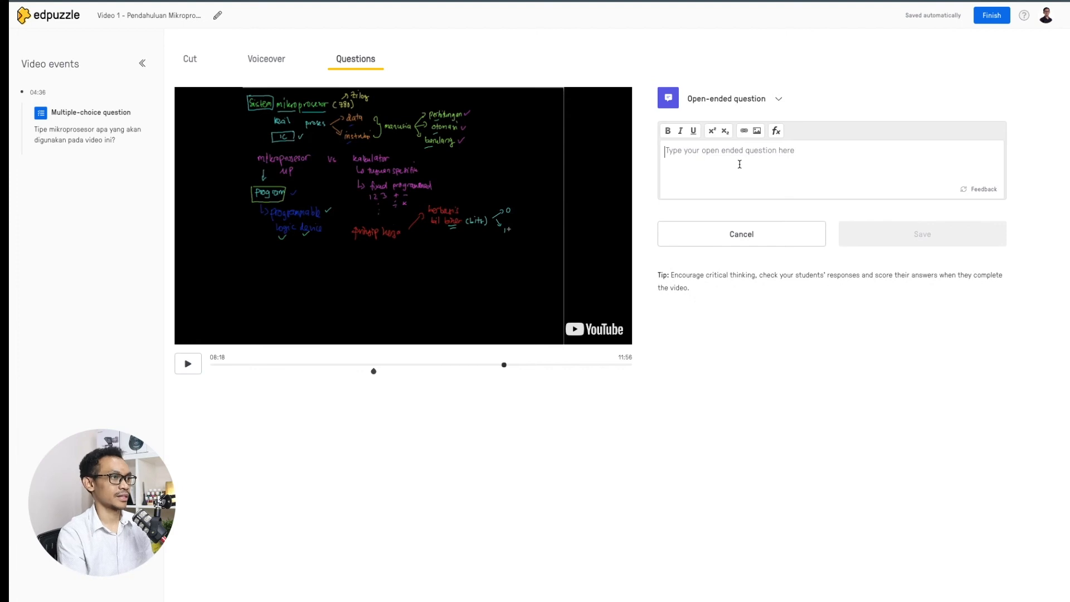
pyautogui.write('Dari video ini, menurut Anda apa keuntungan kita mempelajari mikroprosesor')
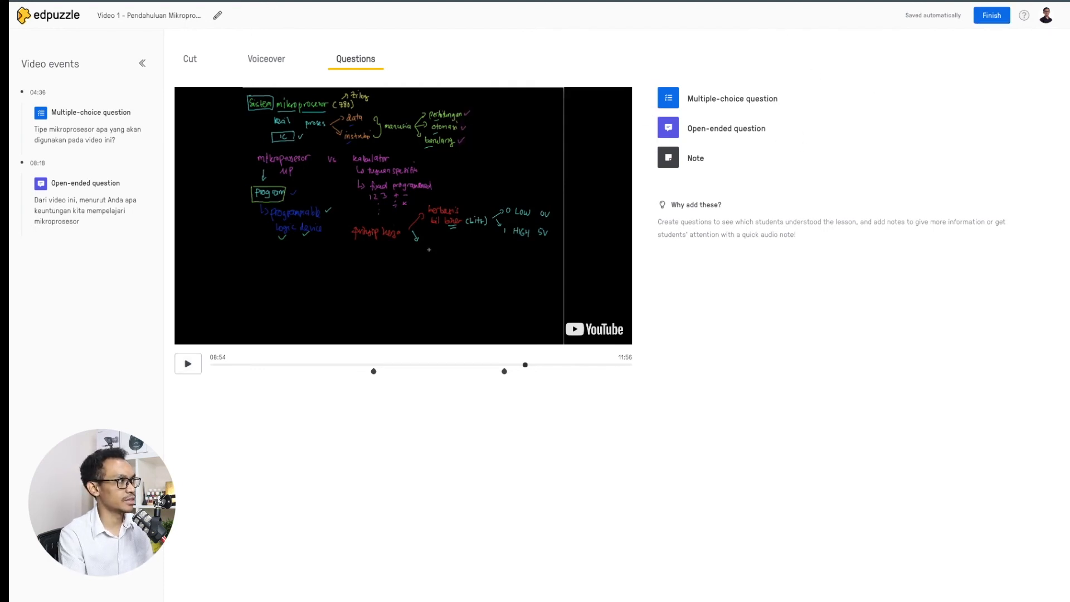
# Finish editing the video and start assigning it to the class IME182322-03 Sistem Mikroprosesor (Semester Pendek).
pyautogui.click(992, 15)
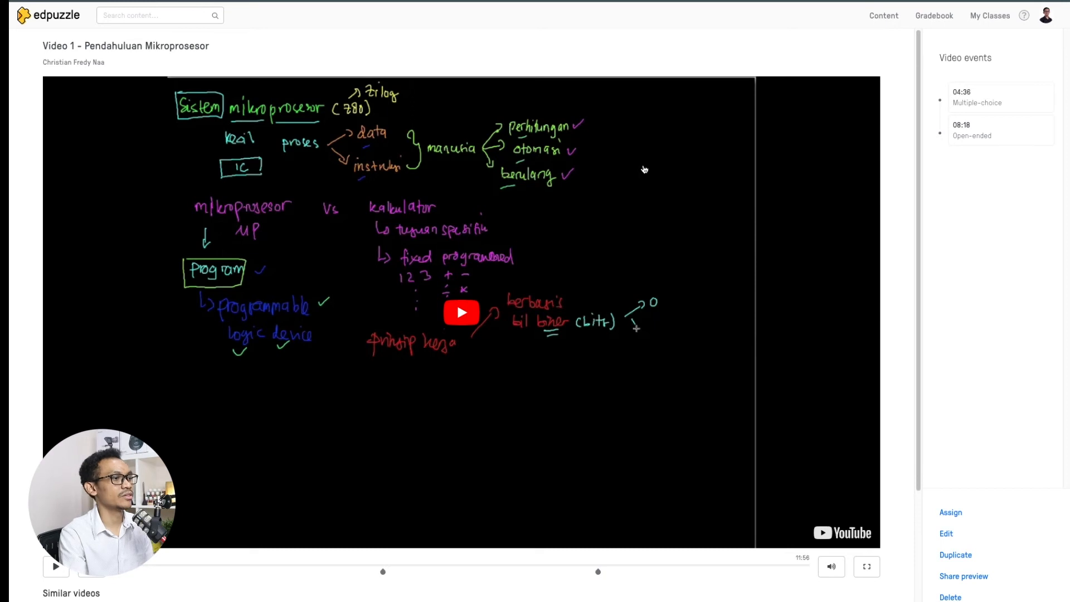
pyautogui.scroll(-2, 645, 169)
pyautogui.scroll(1, 645, 170)
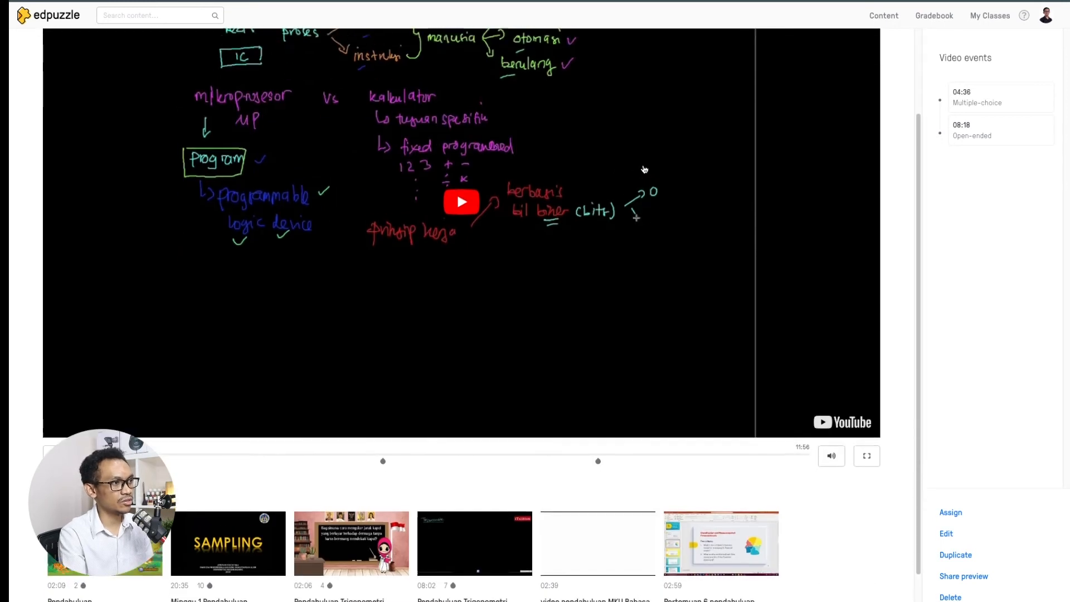
pyautogui.scroll(2, 645, 169)
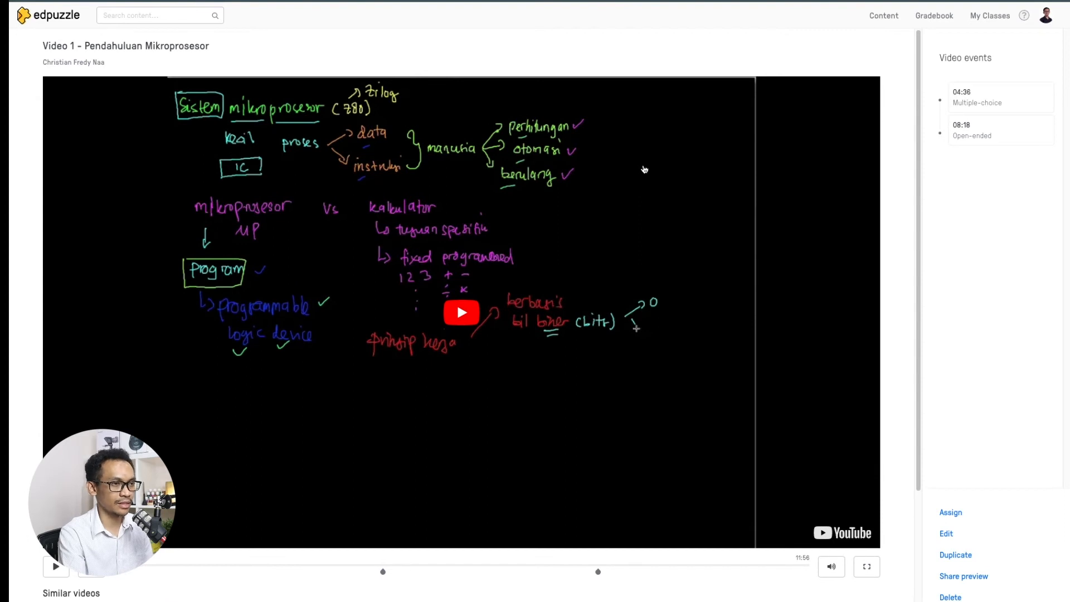
pyautogui.scroll(-3, 645, 169)
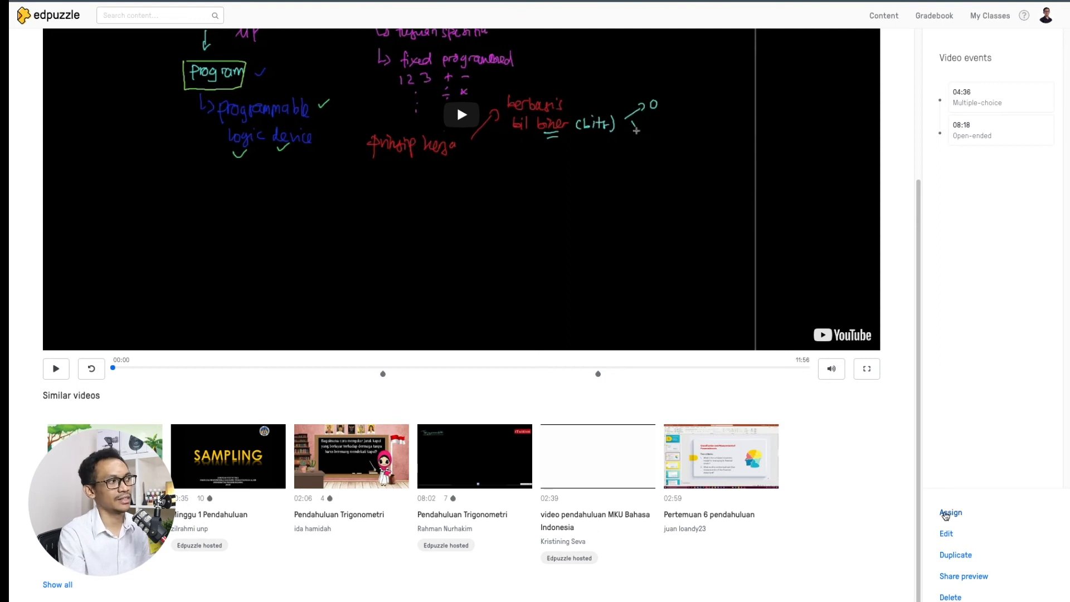
pyautogui.click(949, 514)
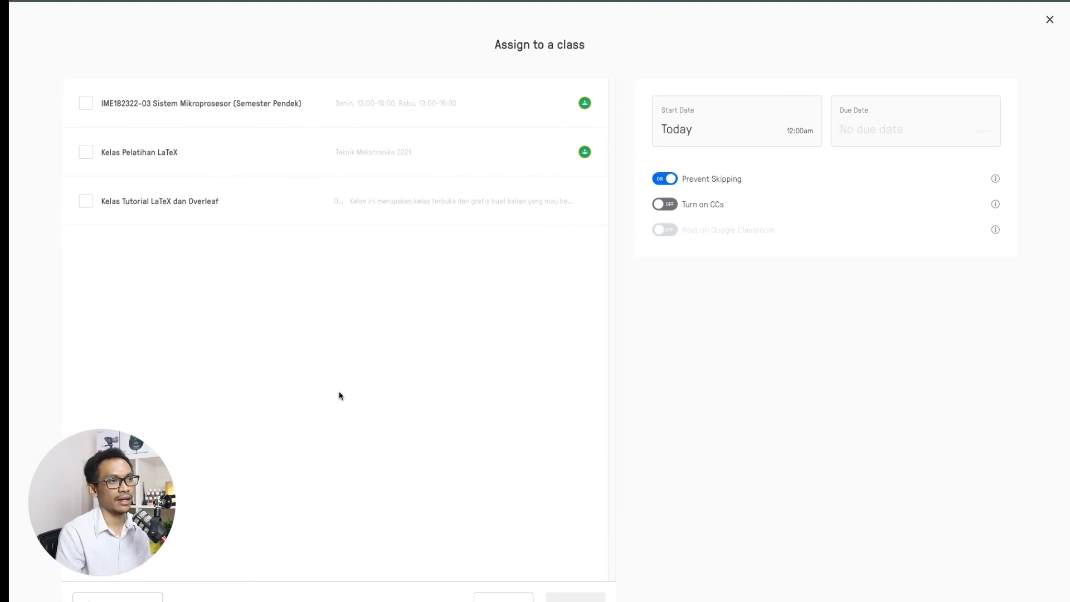
pyautogui.click(85, 110)
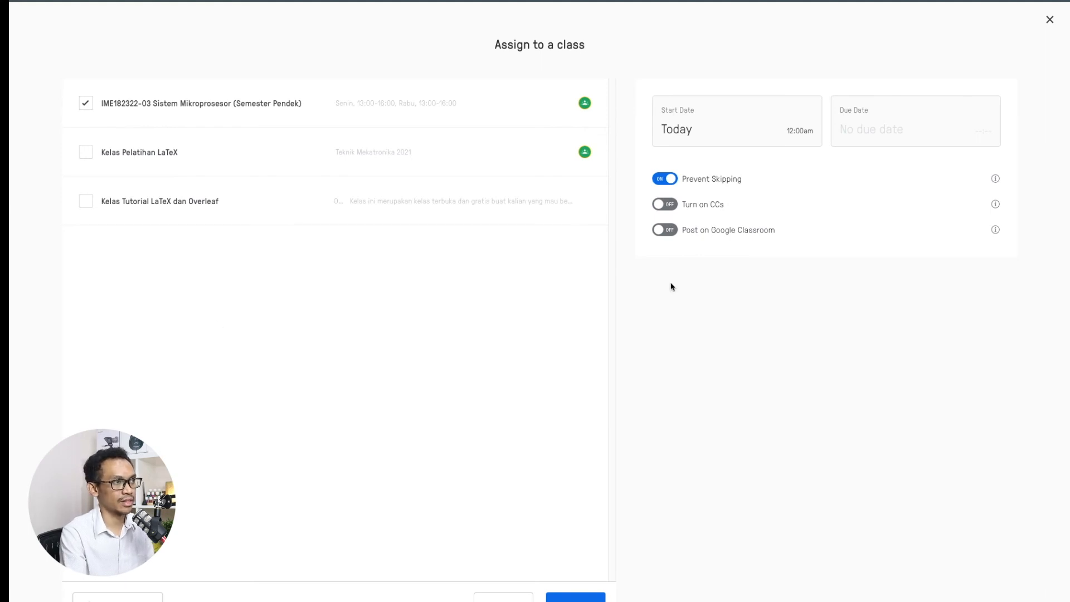
# Try to set the assignment's start date to July 26 and its due date to July 30.
pyautogui.click(728, 128)
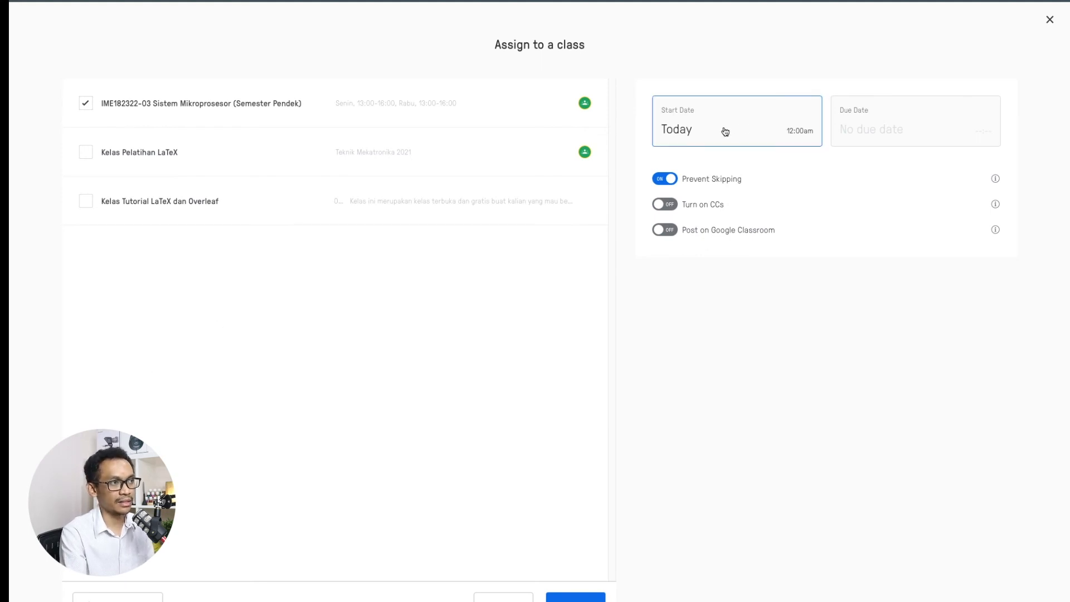
pyautogui.click(740, 114)
pyautogui.click(740, 79)
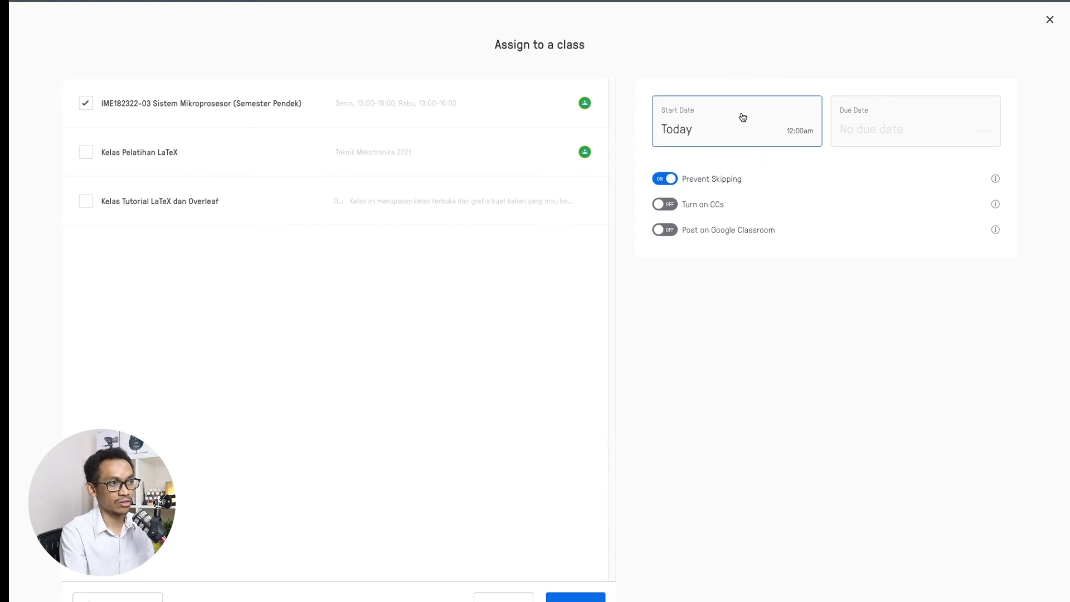
pyautogui.click(743, 117)
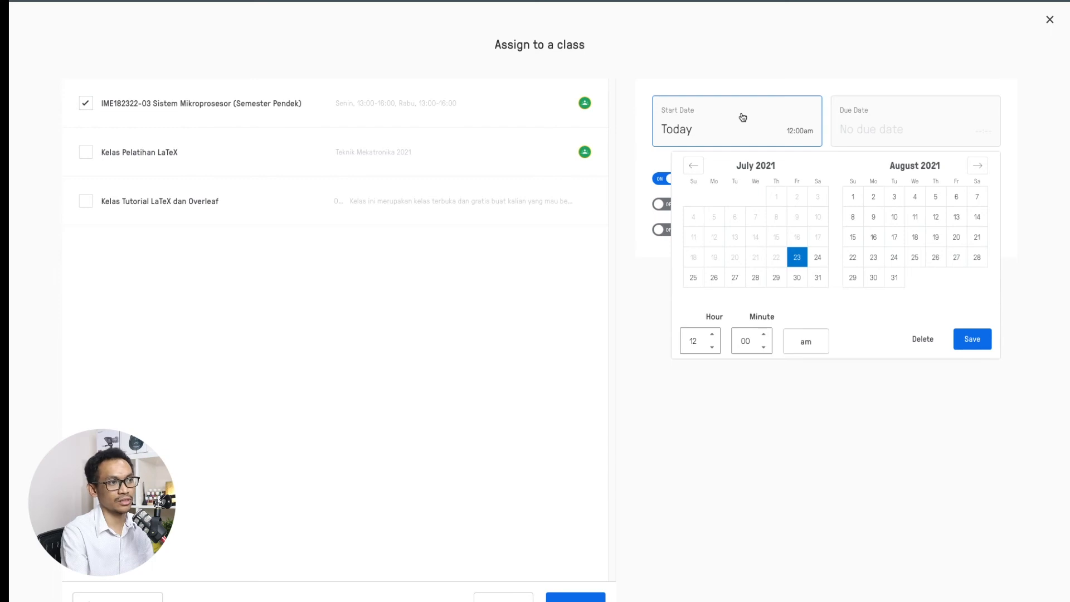
pyautogui.click(715, 282)
pyautogui.click(802, 399)
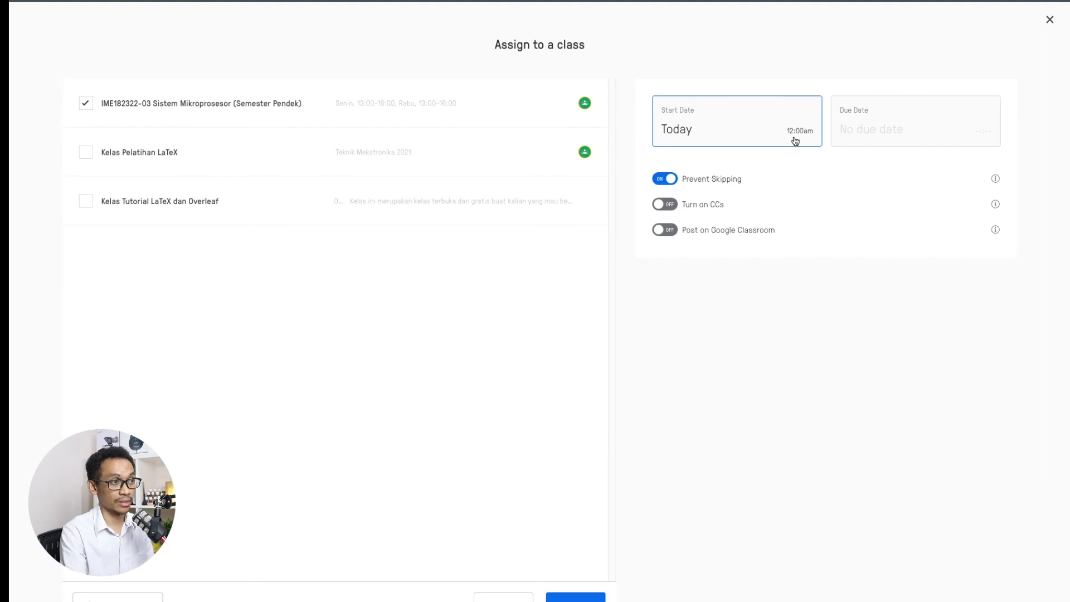
pyautogui.click(879, 133)
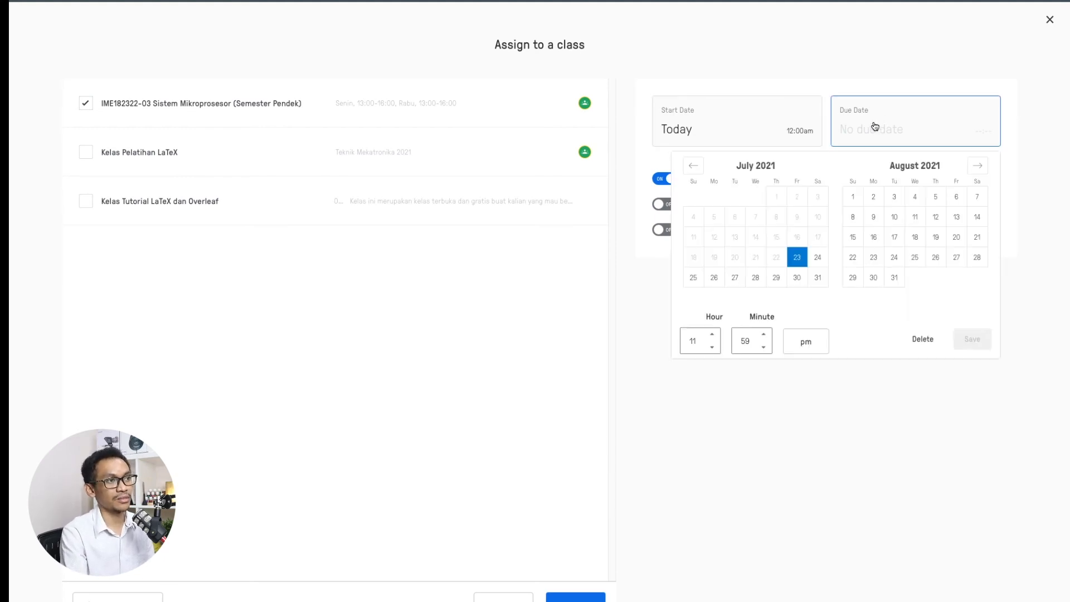
pyautogui.click(794, 278)
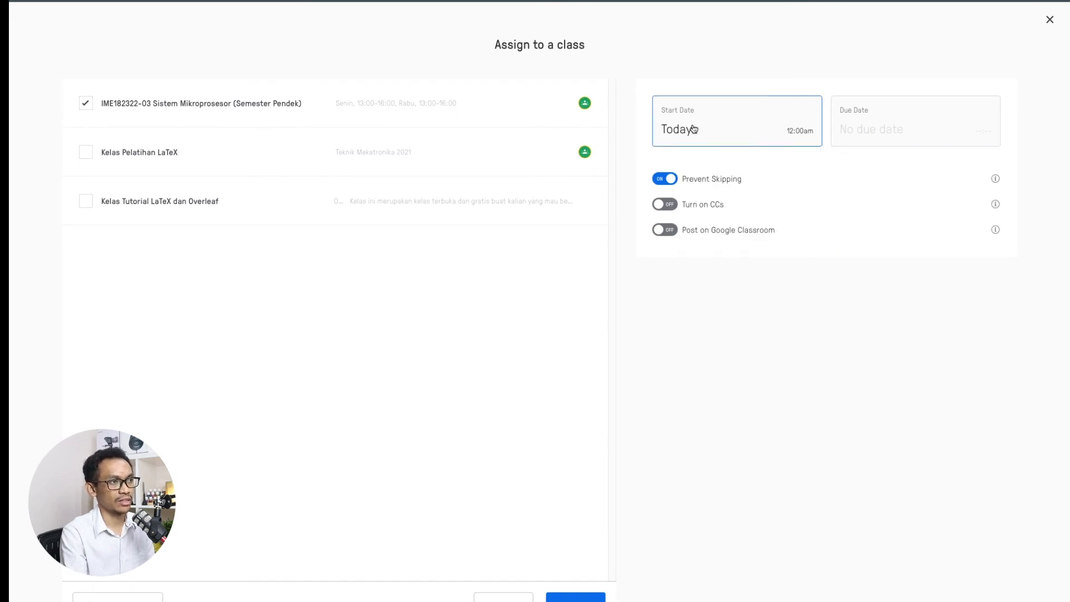
# Set the assignment's start date to July 26, 2021.
pyautogui.click(729, 128)
pyautogui.click(725, 124)
pyautogui.click(724, 124)
pyautogui.click(714, 278)
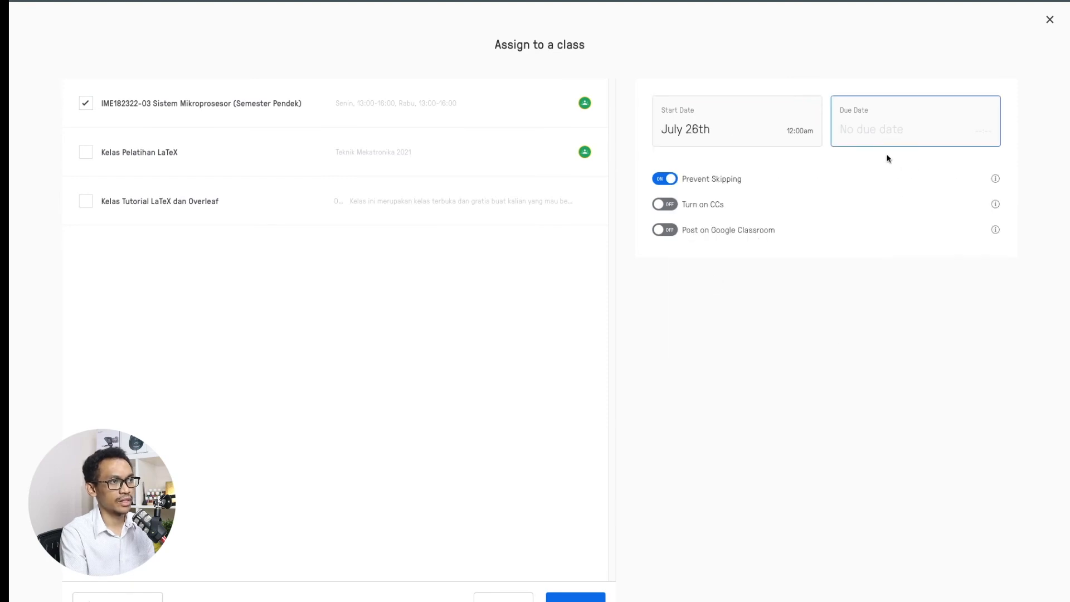
# Set the assignment's due date to July 30 and assign the video with posting to Google Classroom turned on.
pyautogui.click(886, 131)
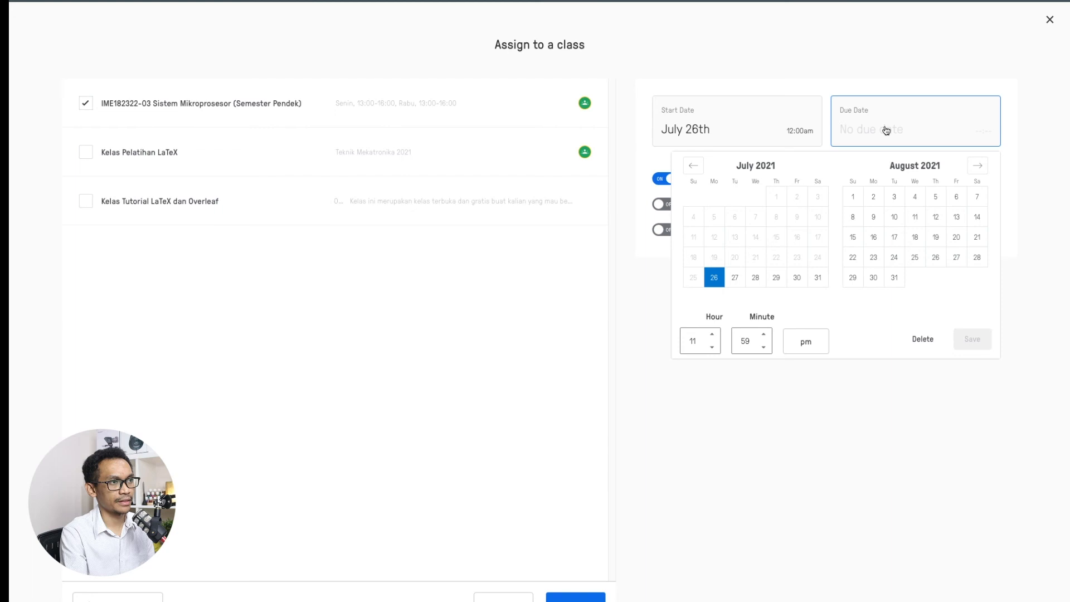
pyautogui.click(798, 279)
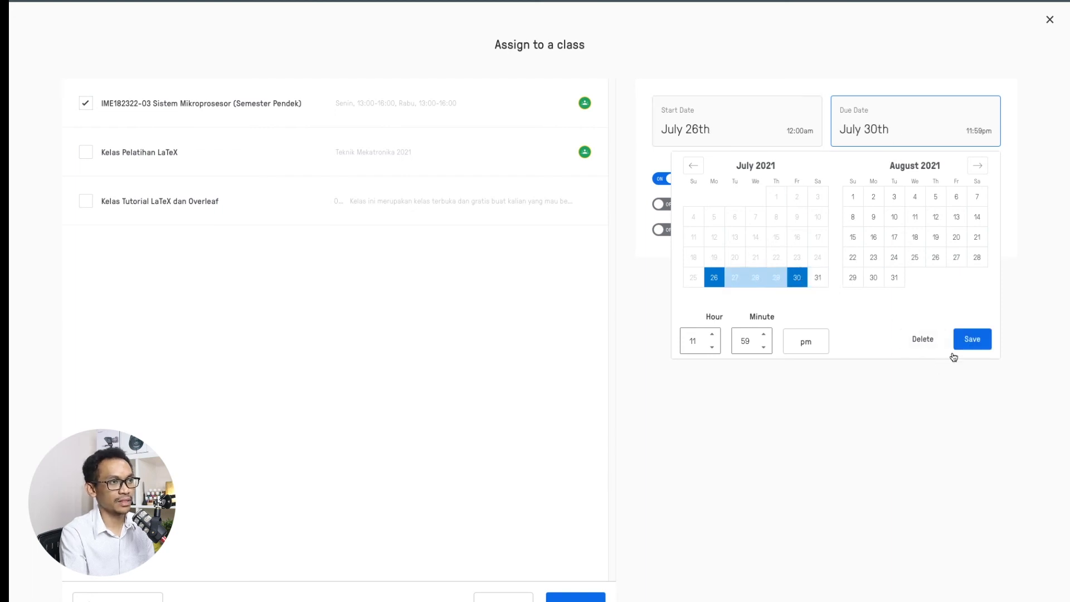
pyautogui.click(968, 344)
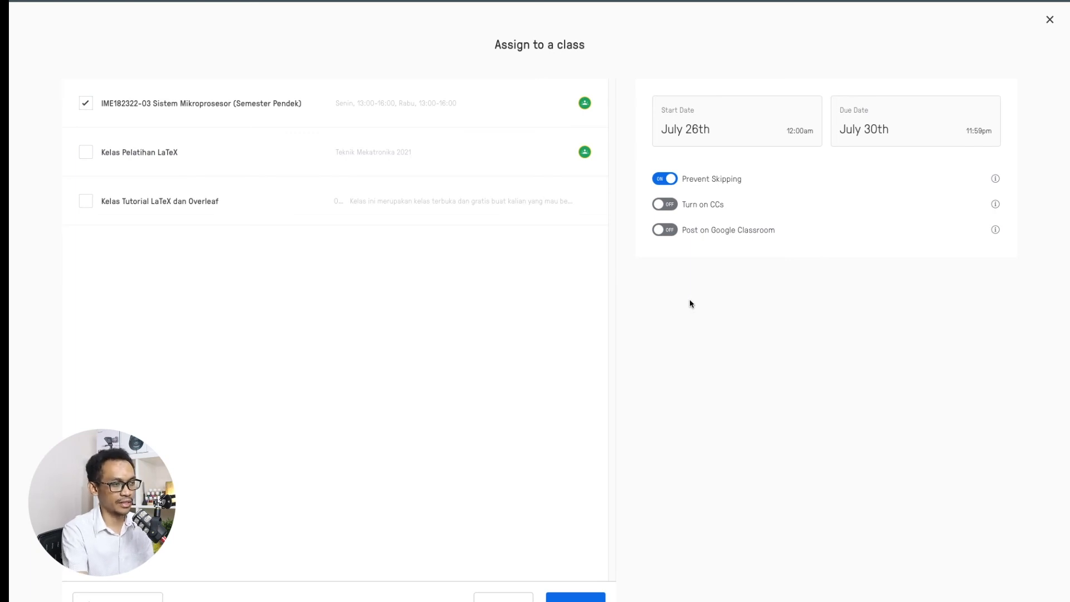
pyautogui.click(663, 231)
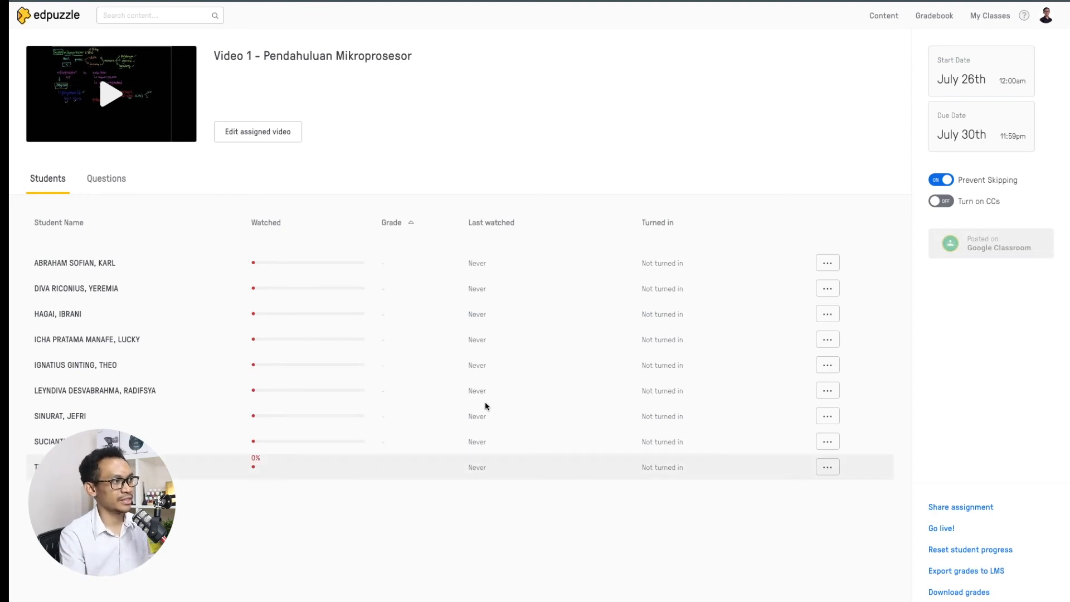
# Check the assignment's student progress list, then switch to Google Classroom and look at the Sistem Mikroprosesor class's classwork.
pyautogui.moveTo(257, 267)
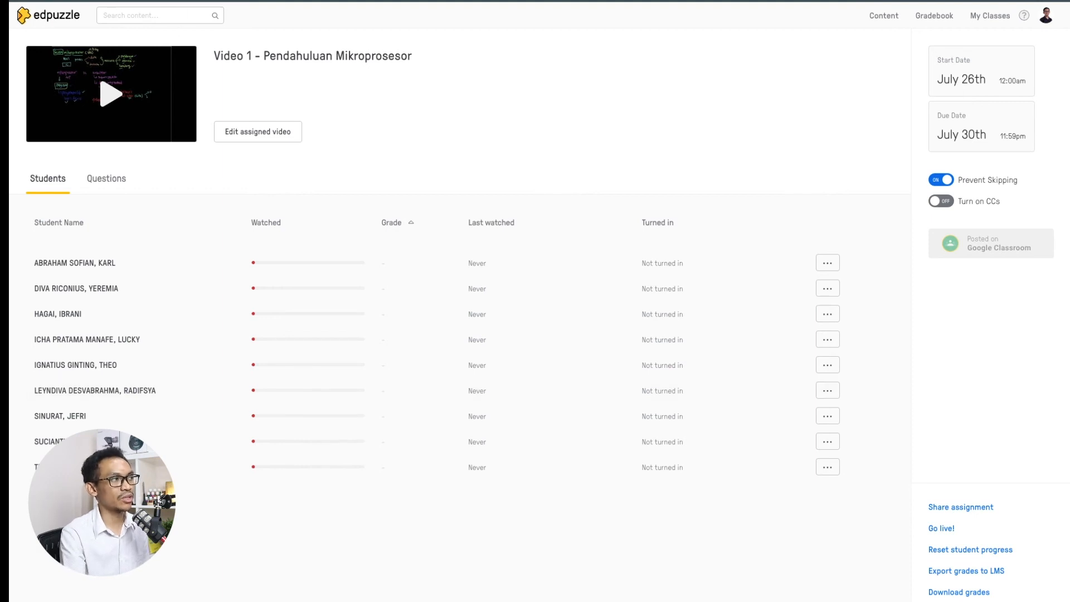
pyautogui.click(100, 0)
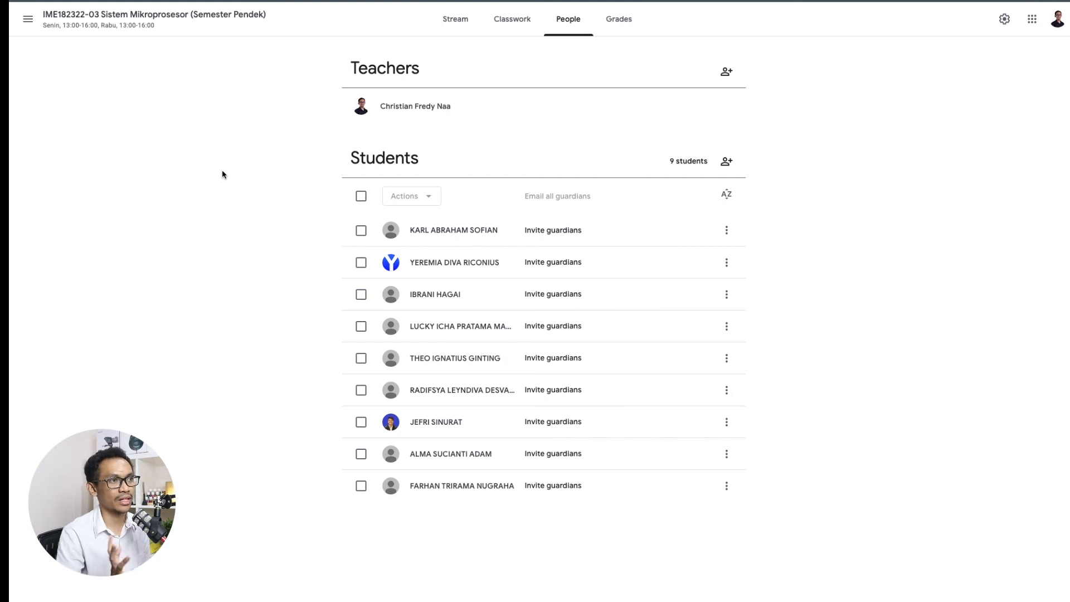
pyautogui.click(525, 30)
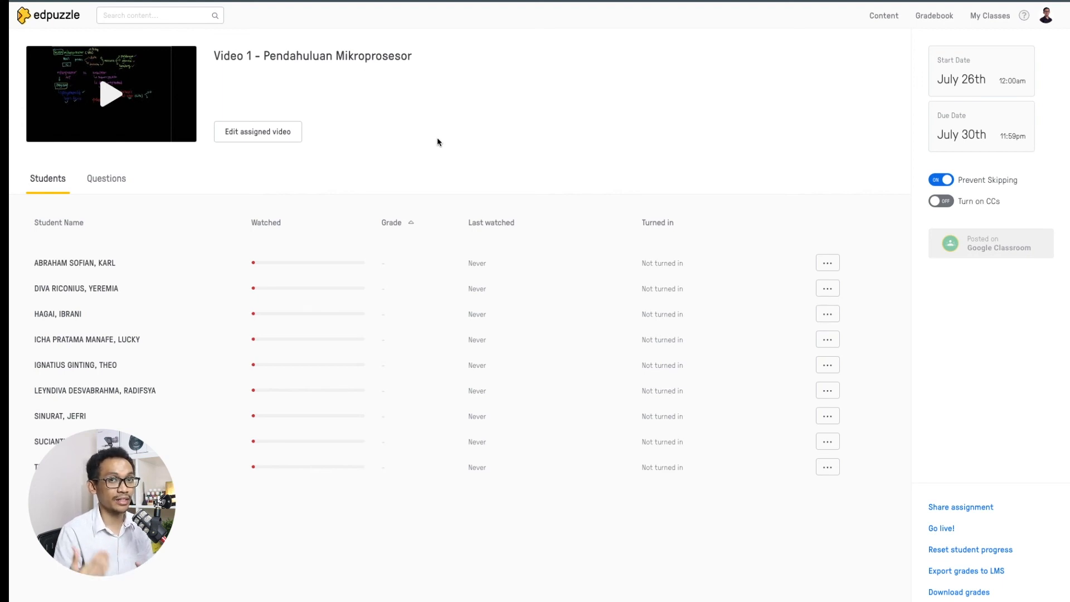
# Switch back to Edpuzzle and review the members and the dated and undated assignments of Kelas Pelatihan LaTeX.
pyautogui.click(45, 19)
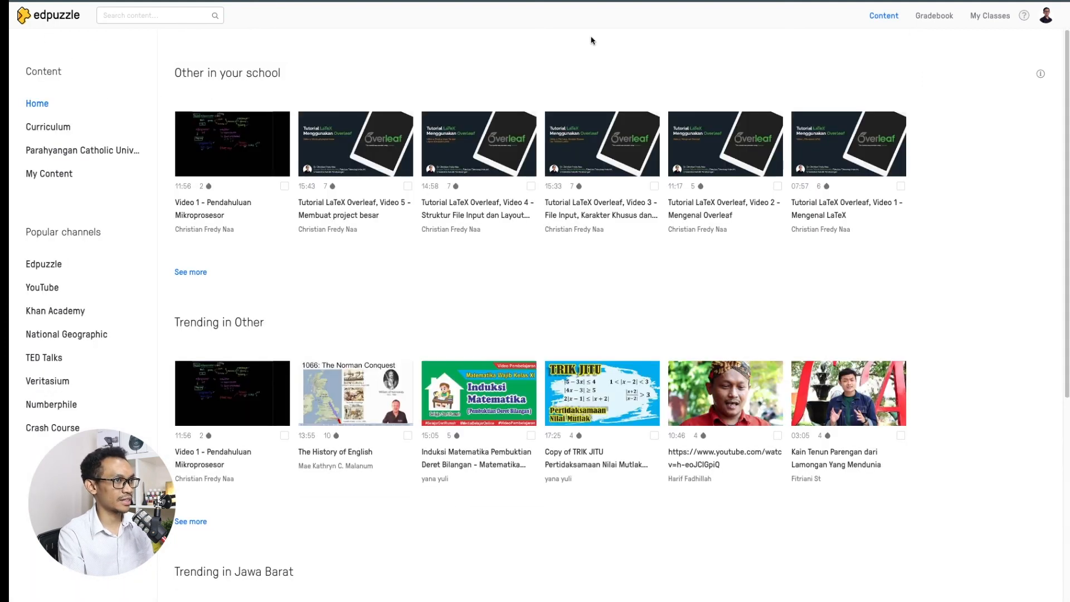
pyautogui.click(989, 17)
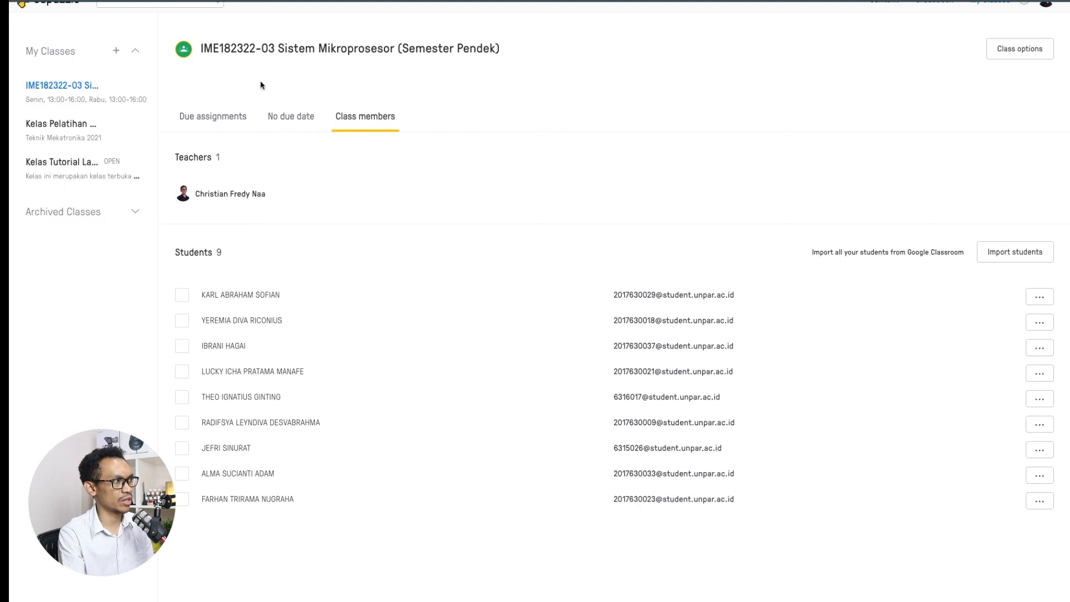
pyautogui.click(51, 127)
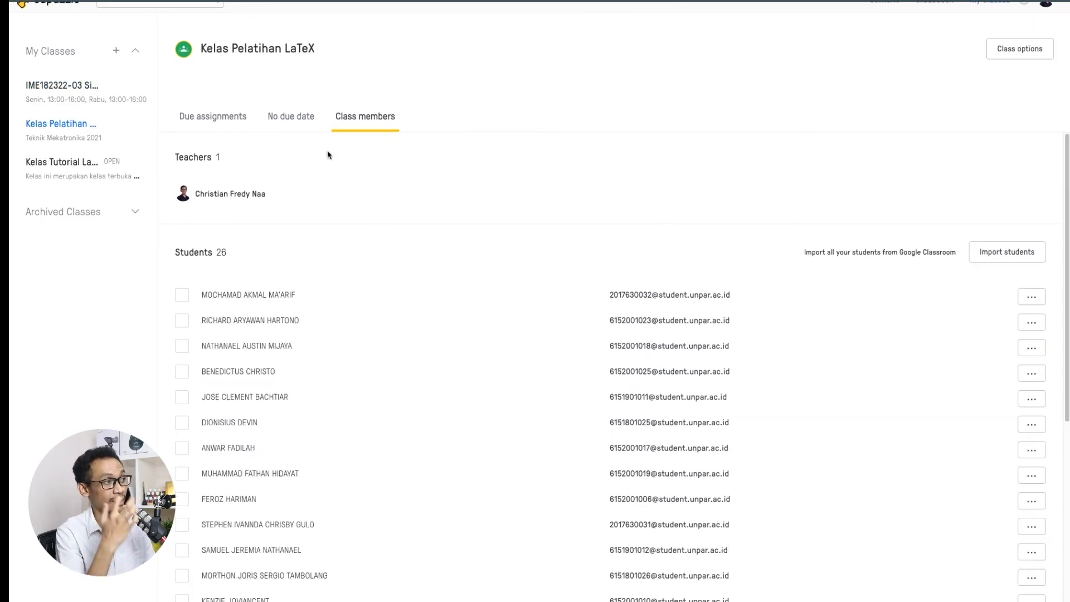
pyautogui.scroll(-6, 267, 220)
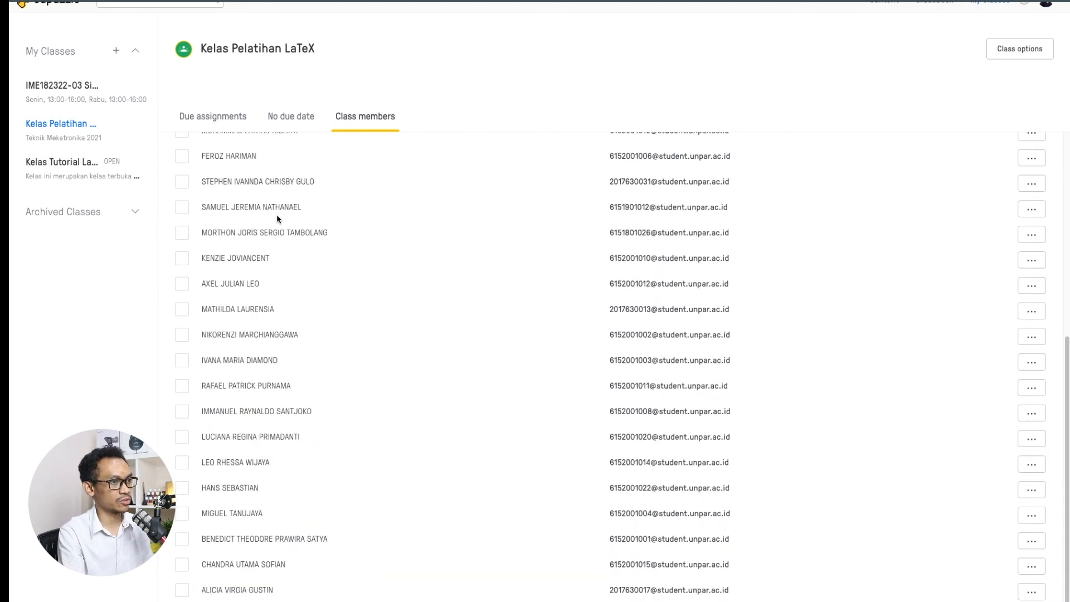
pyautogui.scroll(6, 278, 219)
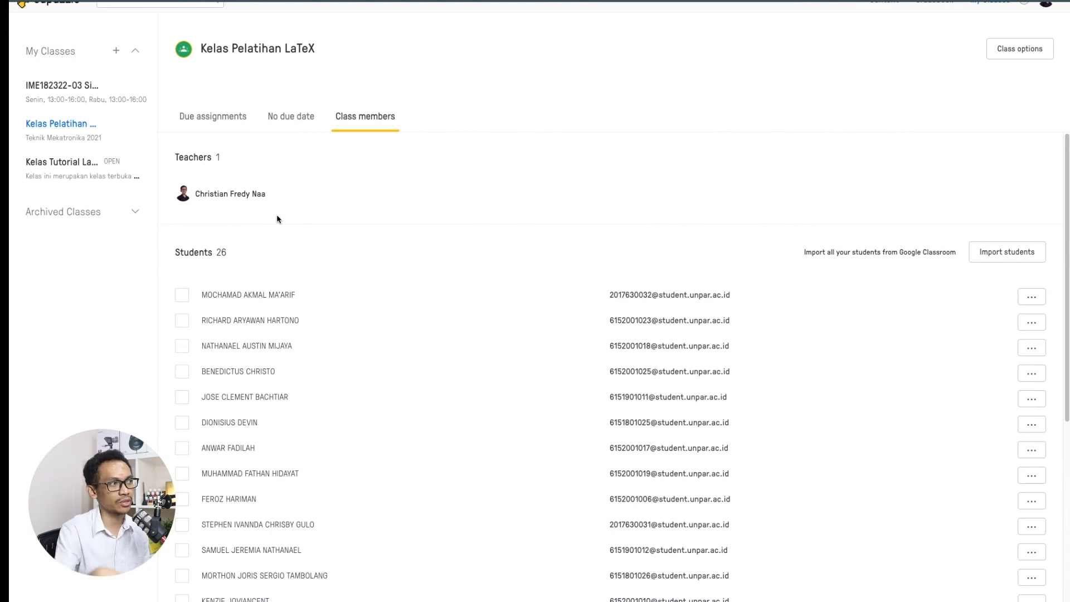
pyautogui.click(299, 124)
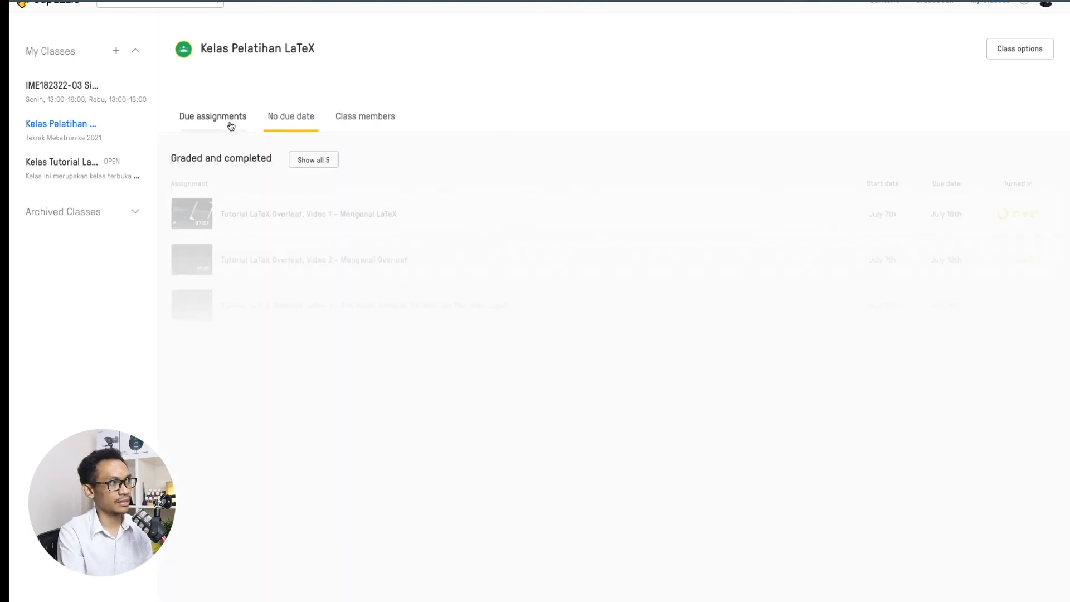
pyautogui.click(223, 128)
pyautogui.click(271, 139)
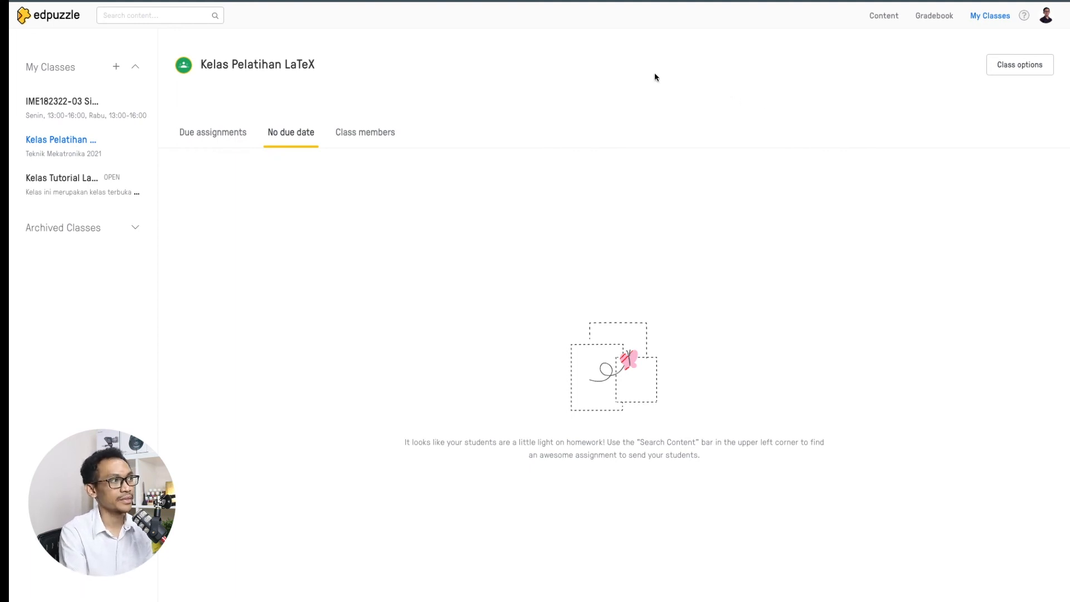
# Examine the gradebook of Kelas Pelatihan LaTeX for each student's total score, time spent and video grades.
pyautogui.click(936, 16)
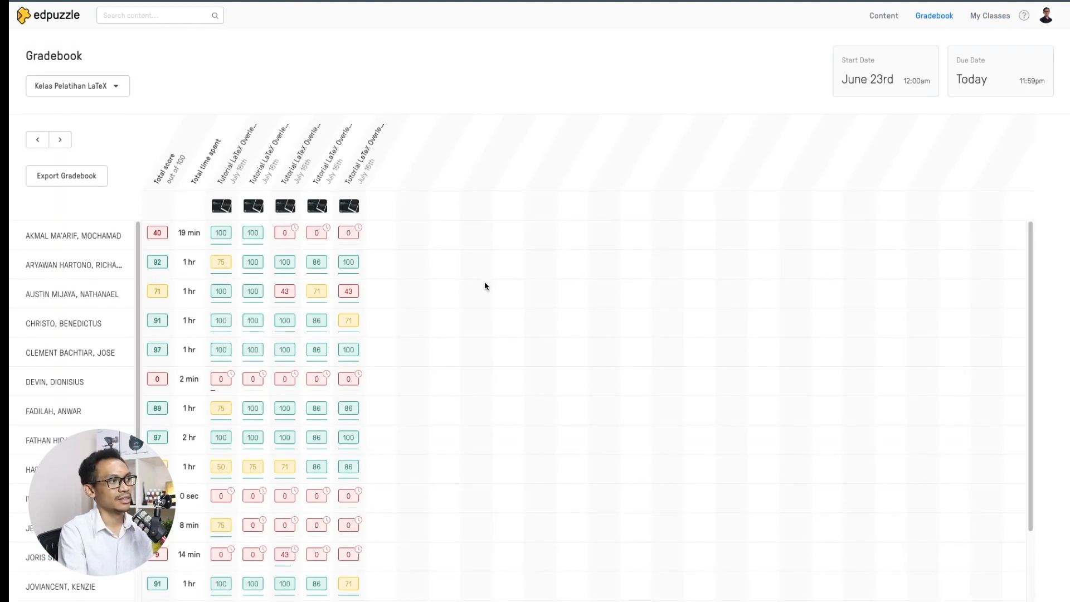
pyautogui.scroll(-2, 484, 289)
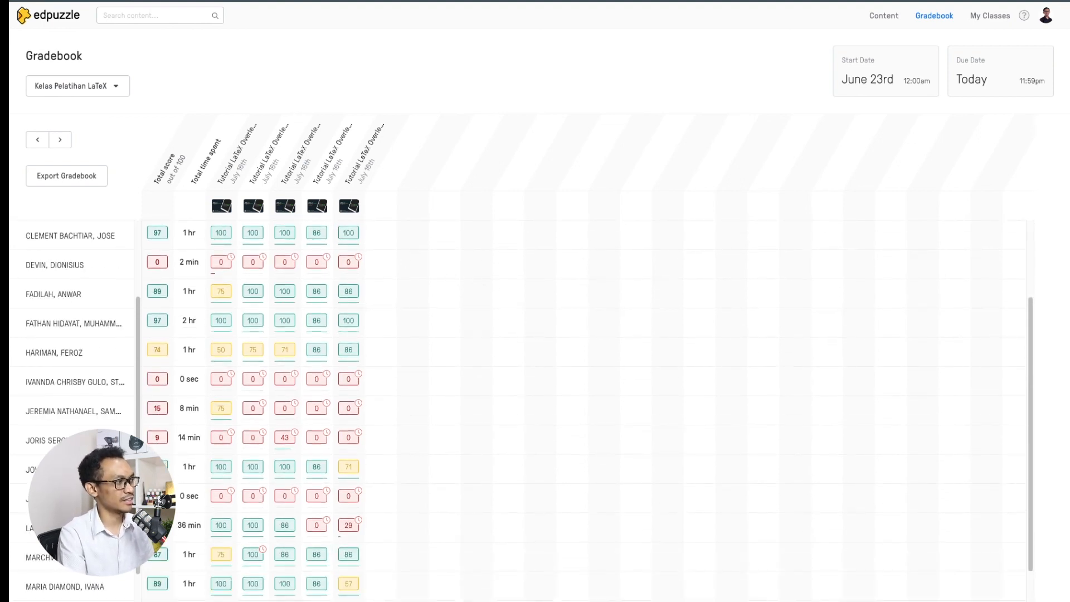
pyautogui.scroll(2, 368, 304)
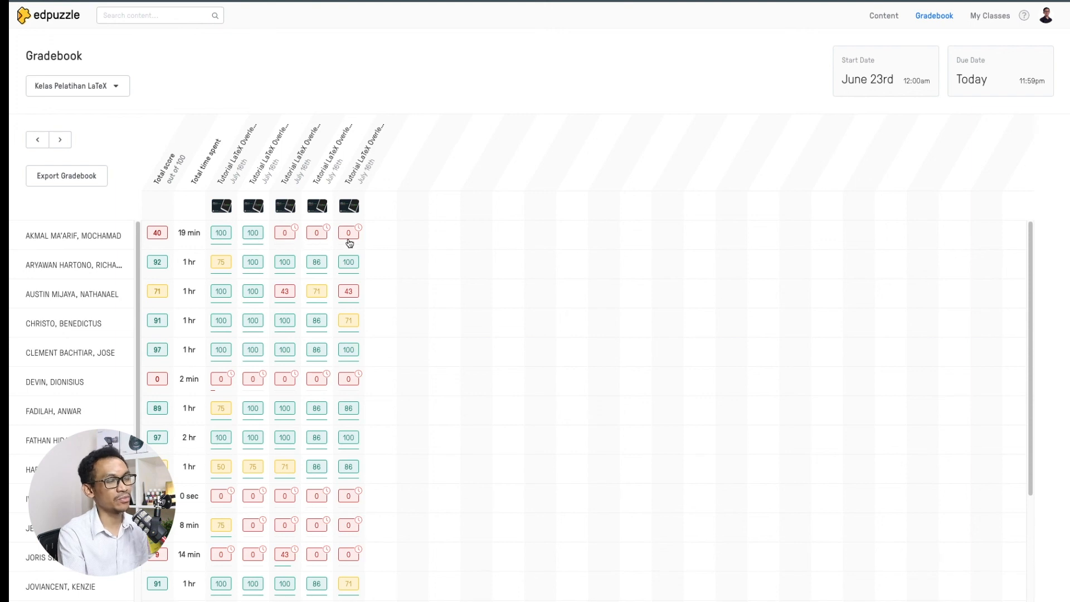
pyautogui.scroll(-1, 306, 285)
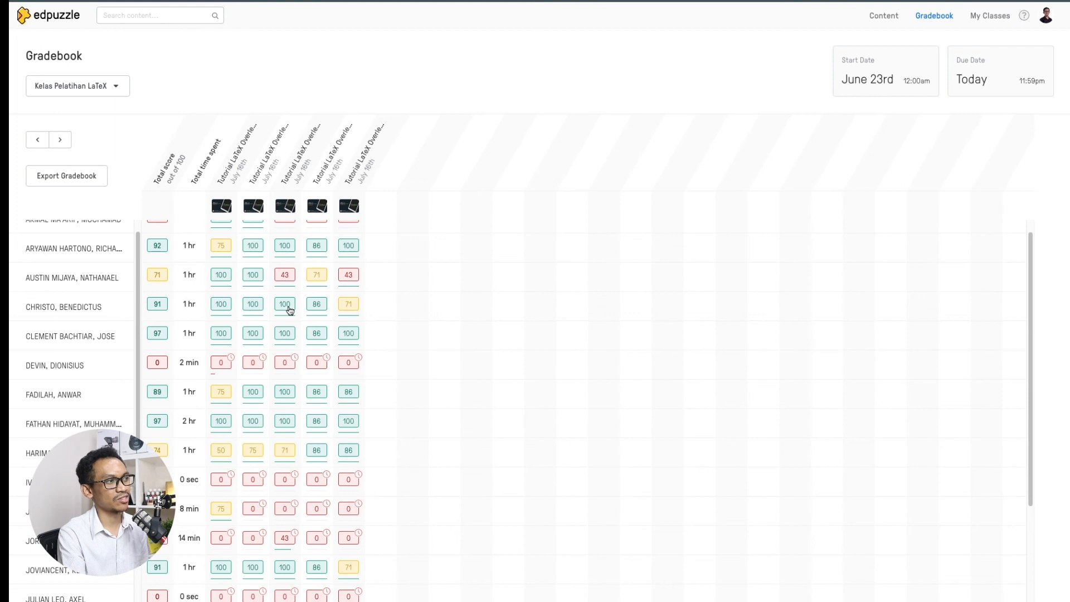
pyautogui.scroll(1, 289, 311)
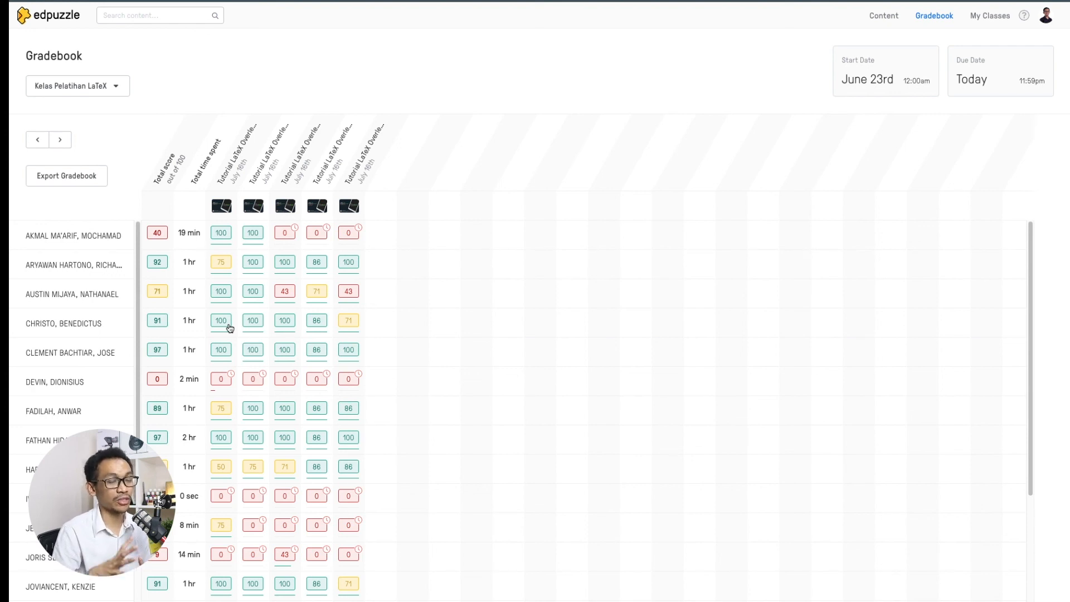
pyautogui.scroll(-1, 263, 242)
pyautogui.scroll(1, 262, 241)
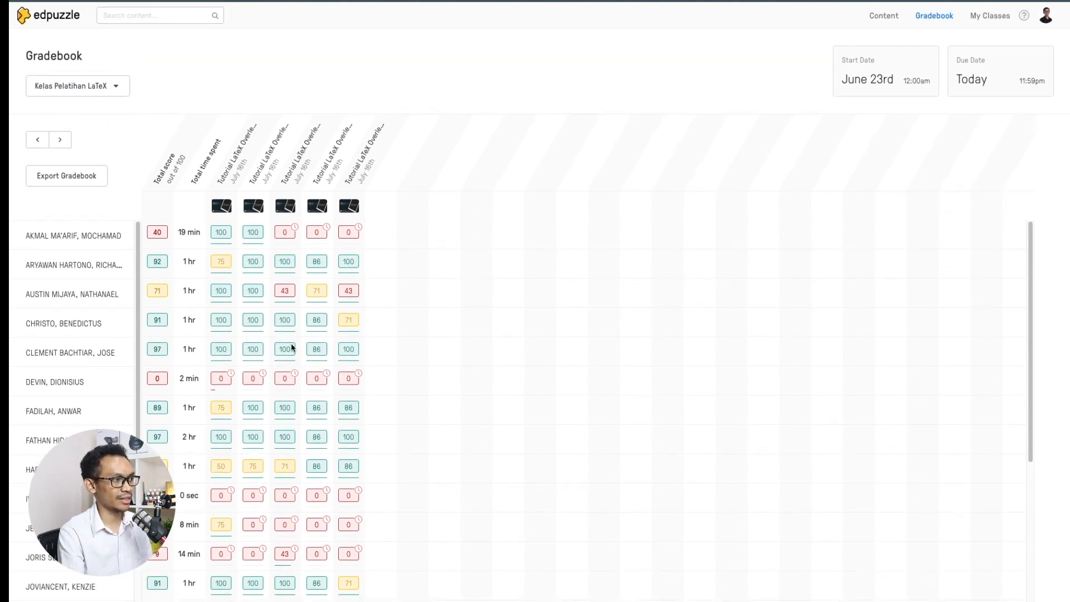
pyautogui.scroll(-1, 312, 349)
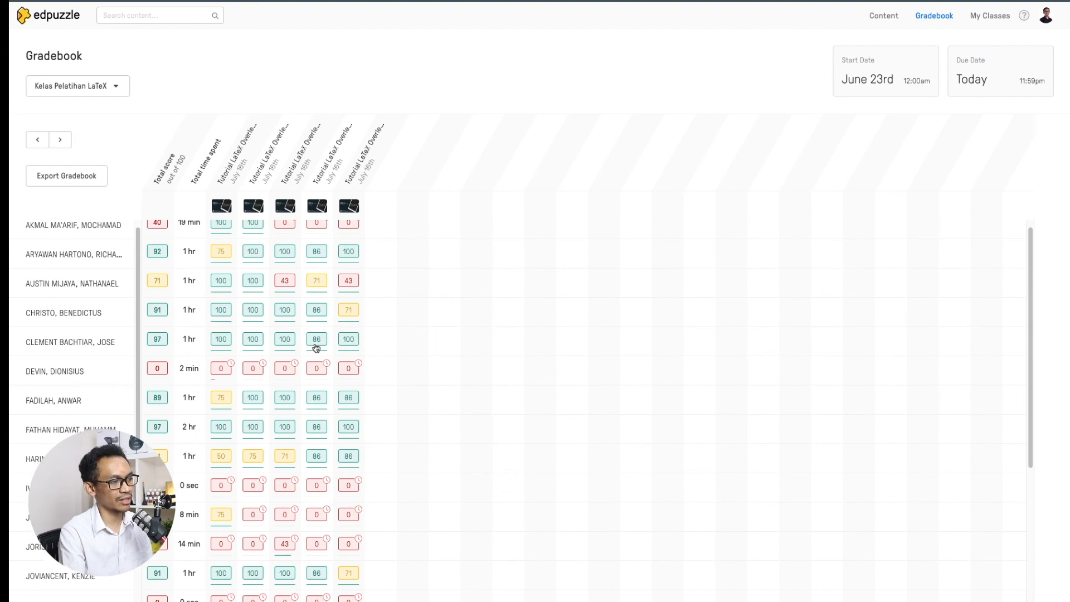
# Open the fifth student's result for Tutorial LaTeX Overleaf, Video 1 and review the answers and per-section watch counts.
pyautogui.click(213, 342)
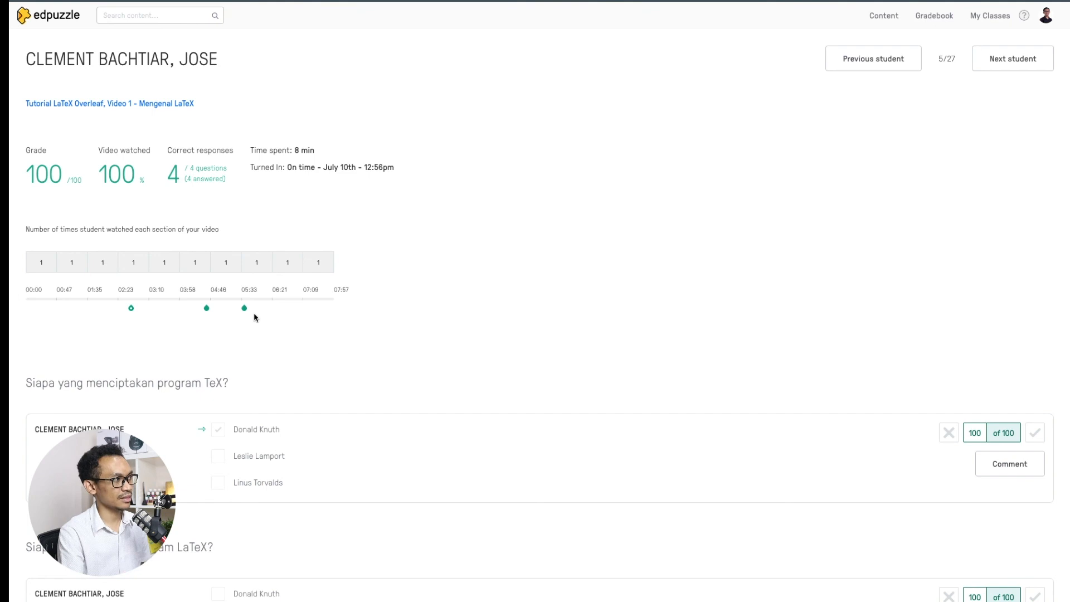
pyautogui.scroll(-5, 255, 318)
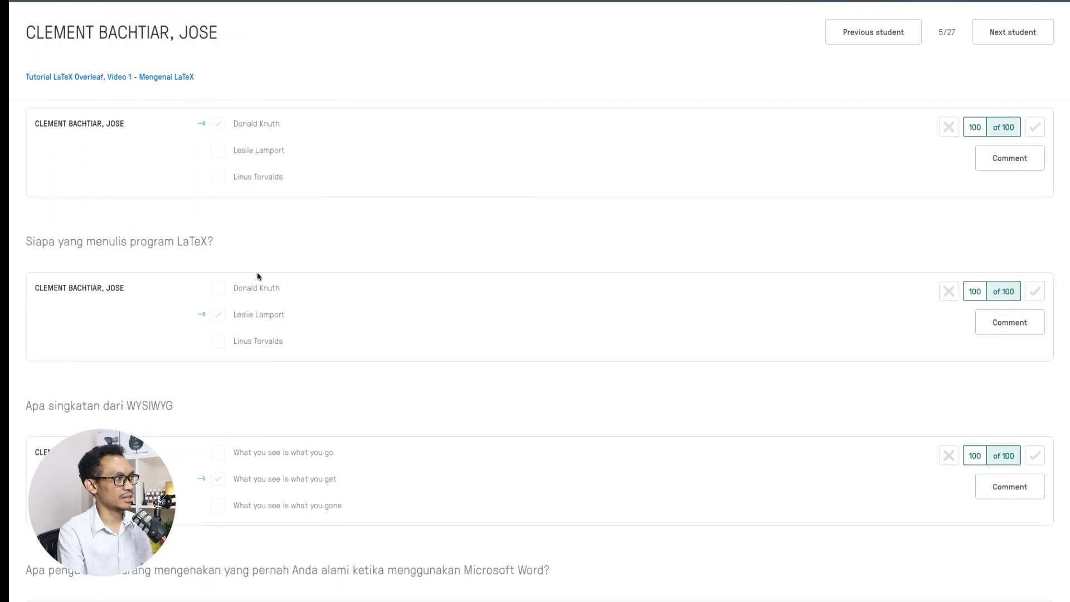
pyautogui.scroll(-1, 291, 184)
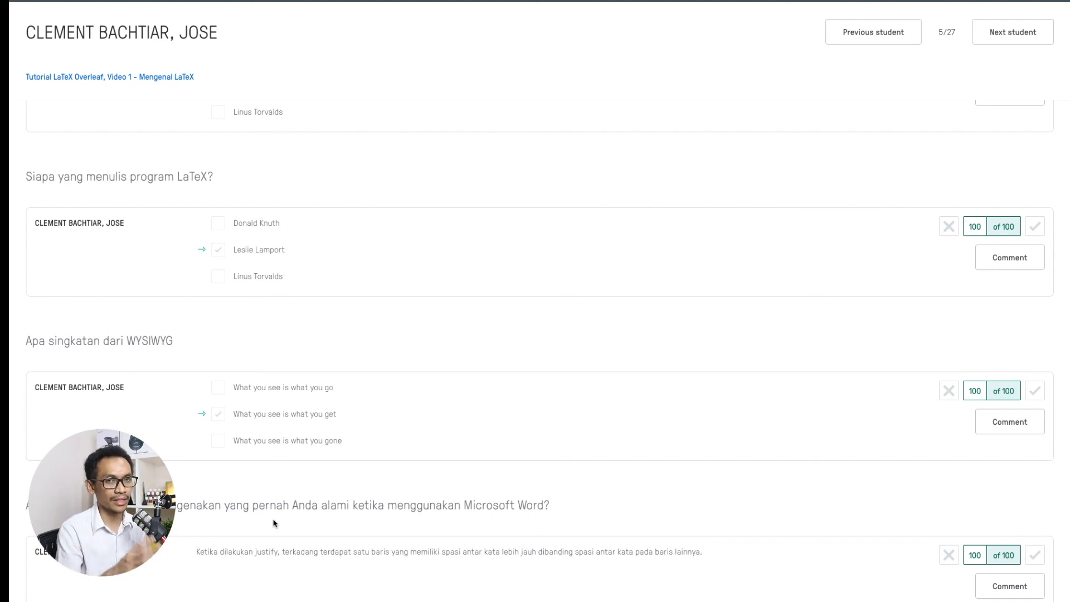
pyautogui.scroll(7, 273, 523)
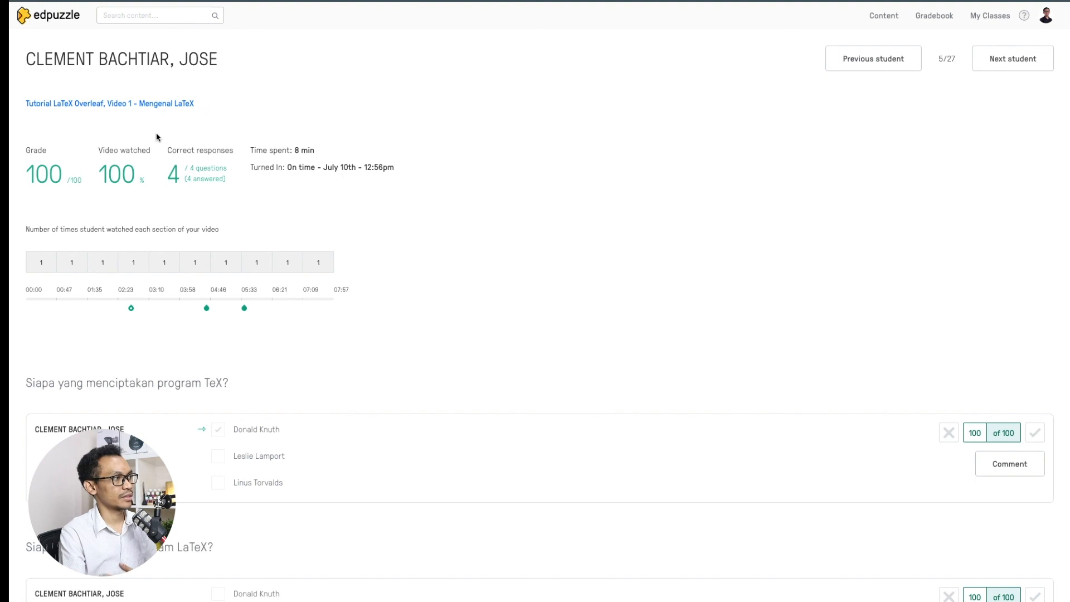
pyautogui.moveTo(26, 230); pyautogui.dragTo(200, 237)
pyautogui.click(200, 235)
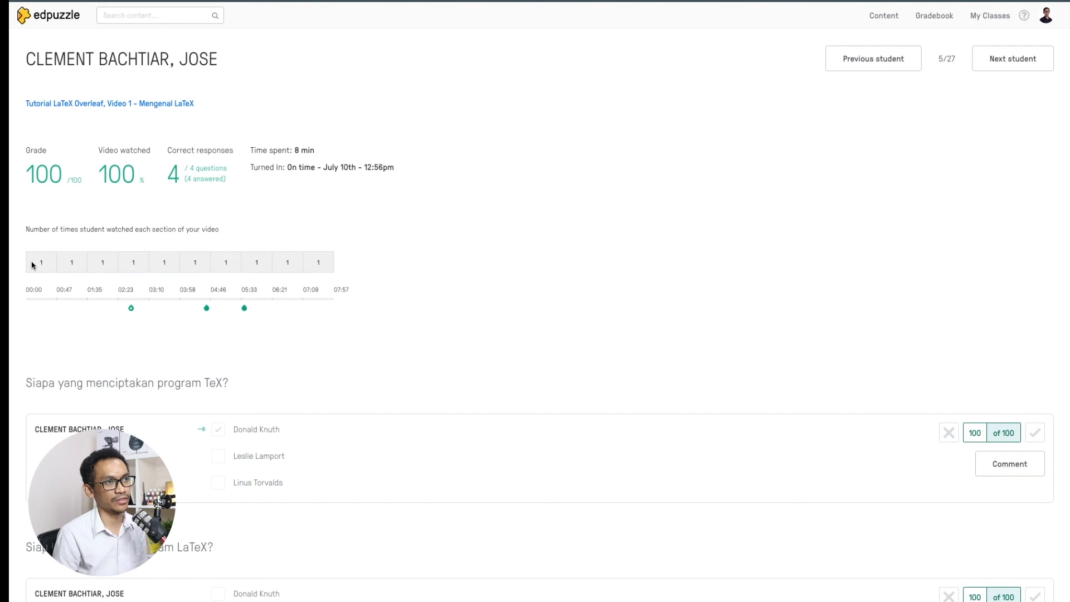
# Step through the following students' results for Video 1 to compare their grades and watched sections.
pyautogui.click(994, 60)
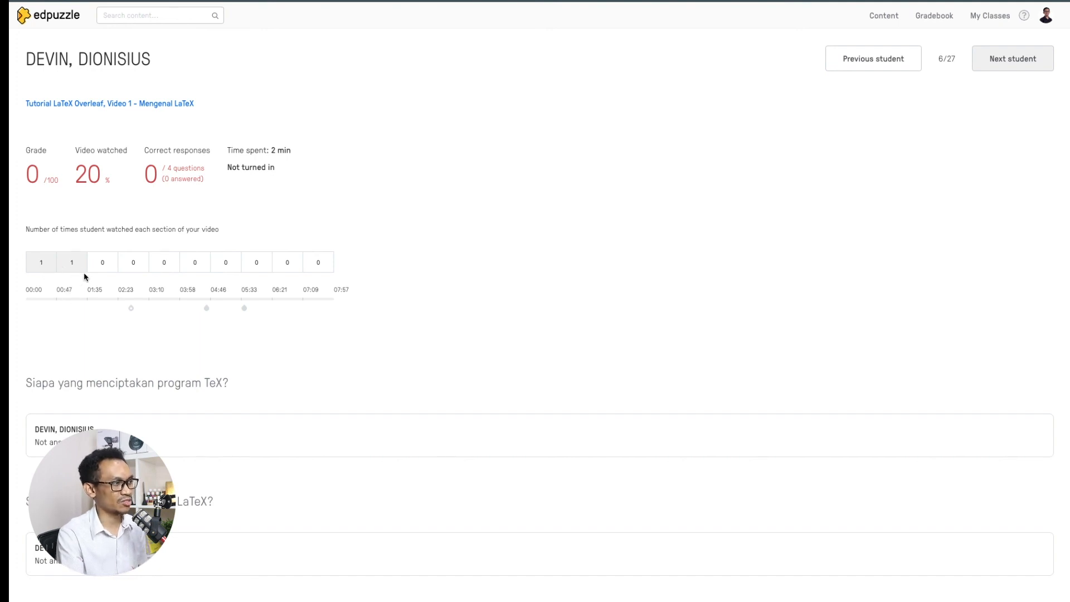
pyautogui.click(1013, 59)
pyautogui.click(1011, 66)
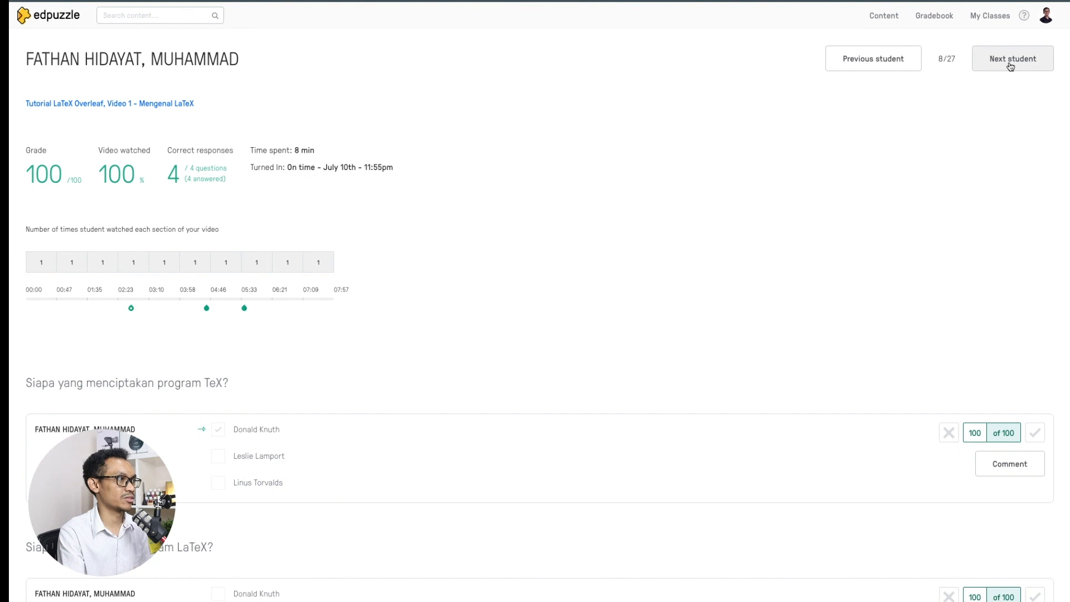
pyautogui.click(1011, 67)
pyautogui.click(1011, 65)
pyautogui.click(1010, 64)
# Return to the class gradebook and look over the full list of student scores again.
pyautogui.click(935, 15)
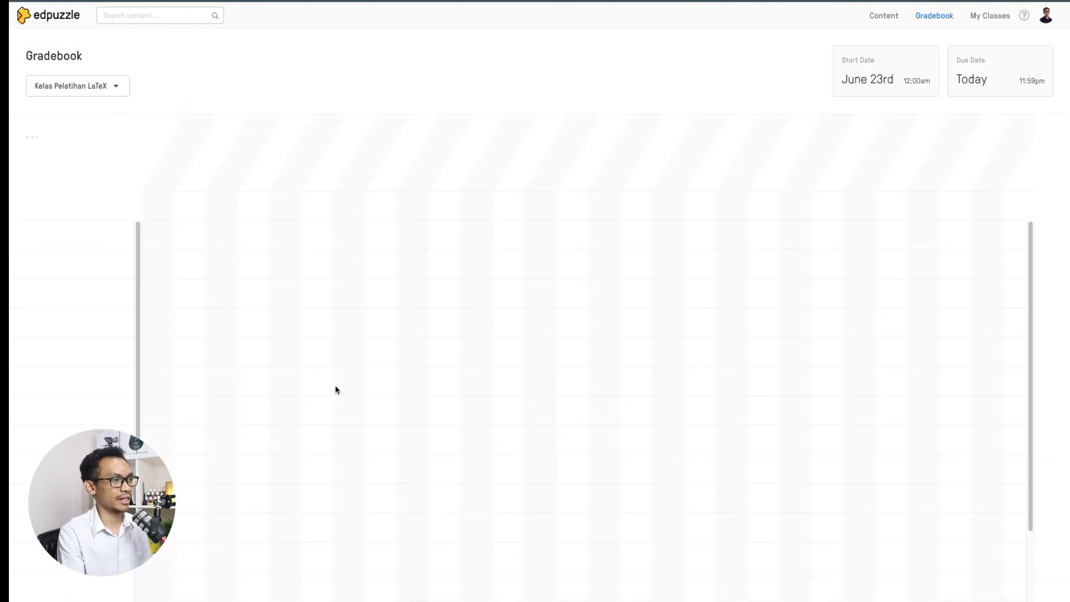
pyautogui.scroll(-5, 276, 375)
pyautogui.scroll(-3, 253, 394)
pyautogui.scroll(8, 167, 312)
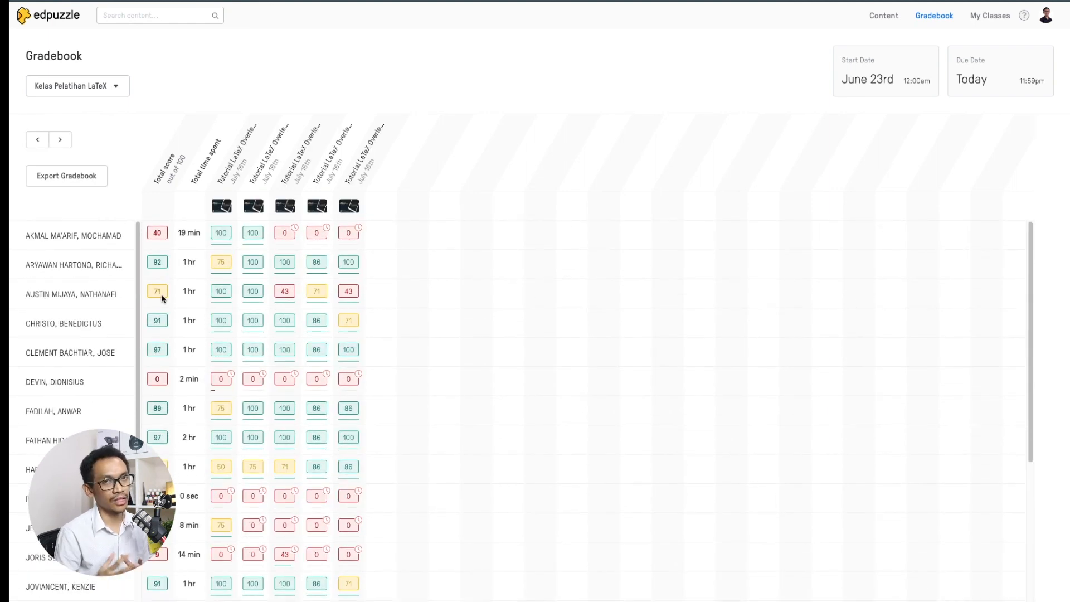